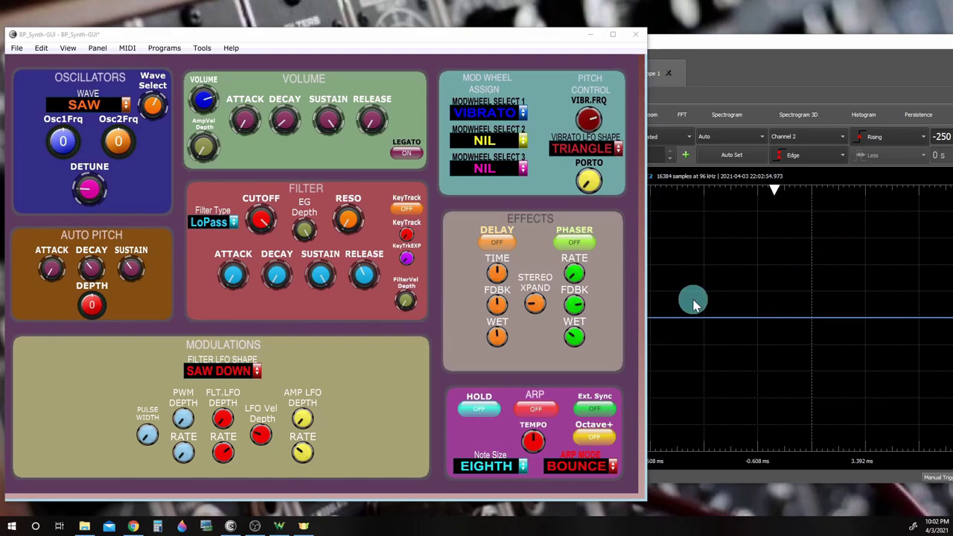
Switch the oscillator wave to SQUARE, to TRIANGLE and finally to SINE to compare their waveforms.
{"action": "left_click", "coordinate": [85, 105]}
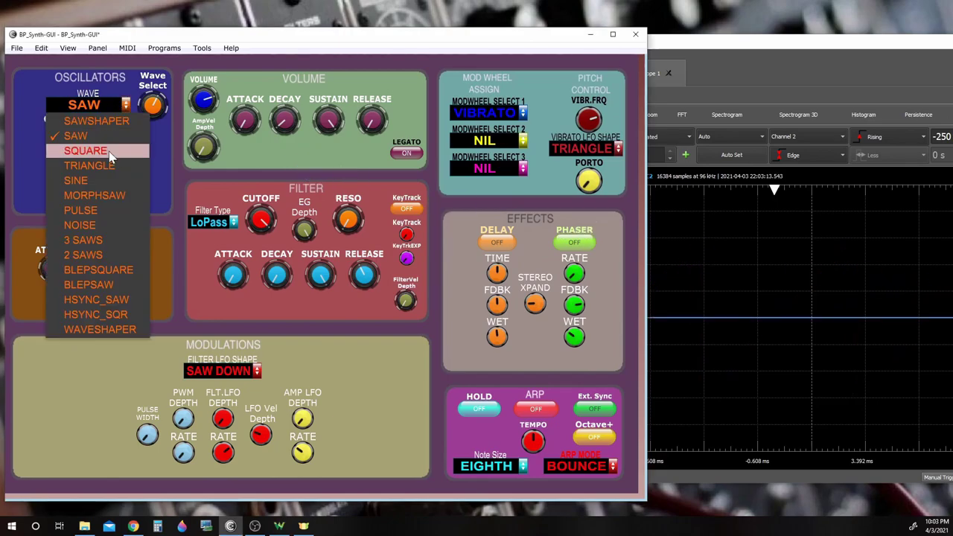
{"action": "left_click", "coordinate": [110, 155]}
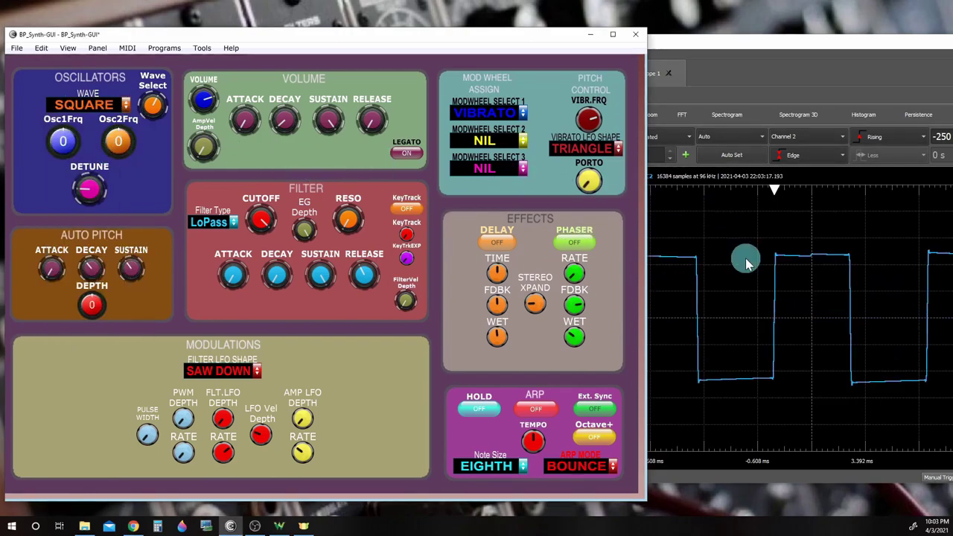
{"action": "left_click", "coordinate": [123, 105]}
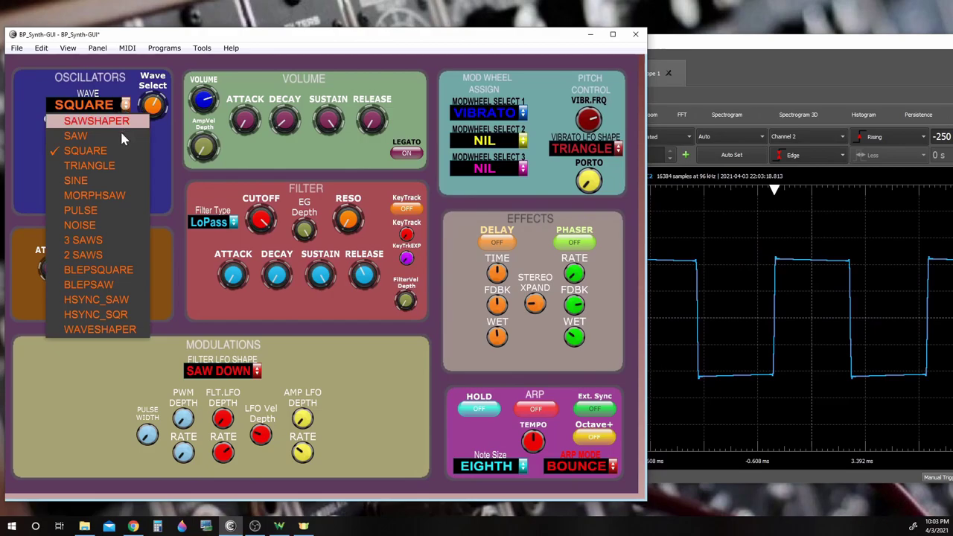
{"action": "left_click", "coordinate": [119, 165]}
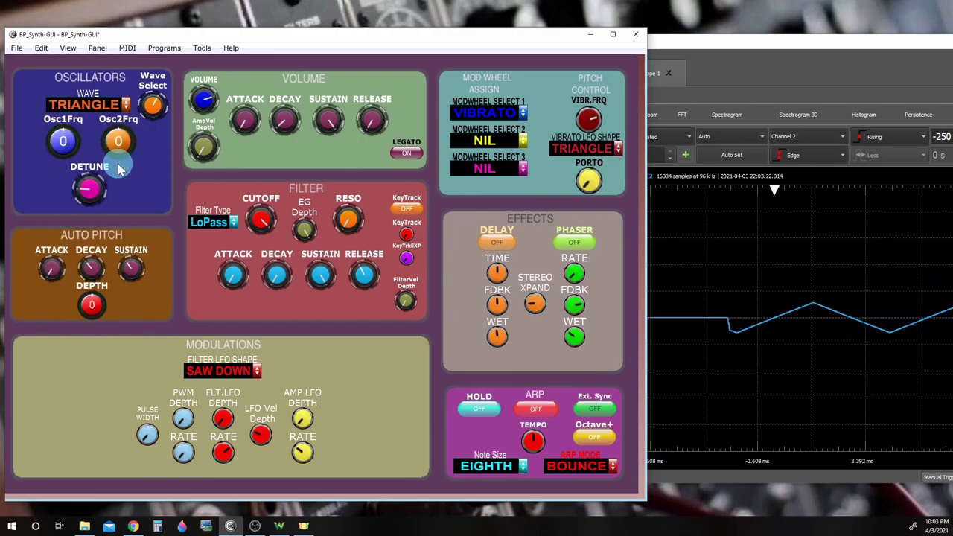
{"action": "left_click", "coordinate": [122, 105]}
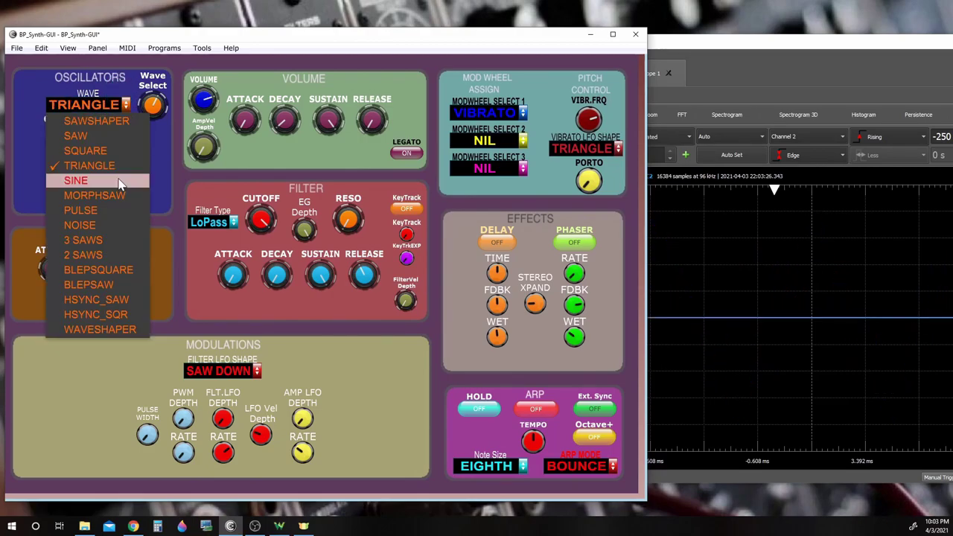
{"action": "left_click", "coordinate": [119, 181]}
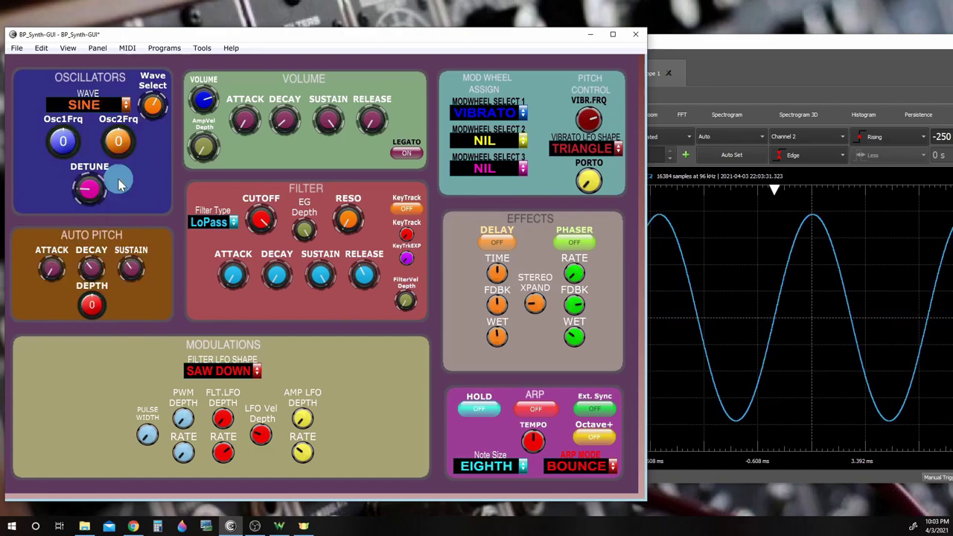
Change the oscillator wave from SINE to PULSE and raise its pulse width.
{"action": "left_click", "coordinate": [123, 104]}
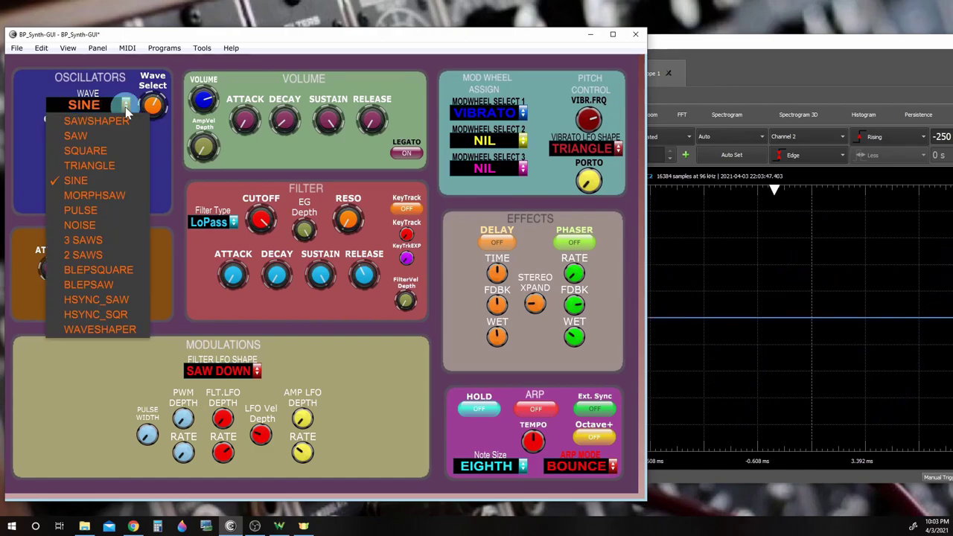
{"action": "left_click", "coordinate": [96, 387]}
{"action": "mouse_move", "coordinate": [149, 443]}
{"action": "left_click_drag", "start_coordinate": [149, 443], "coordinate": [169, 413]}
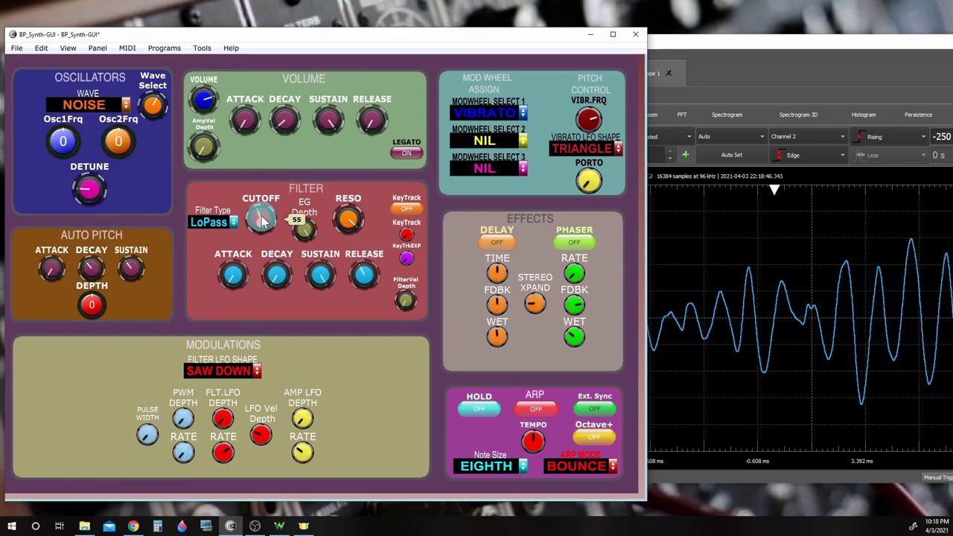
Lower the filter cutoff on the NOISE wave.
{"action": "left_click_drag", "start_coordinate": [261, 218], "coordinate": [273, 275]}
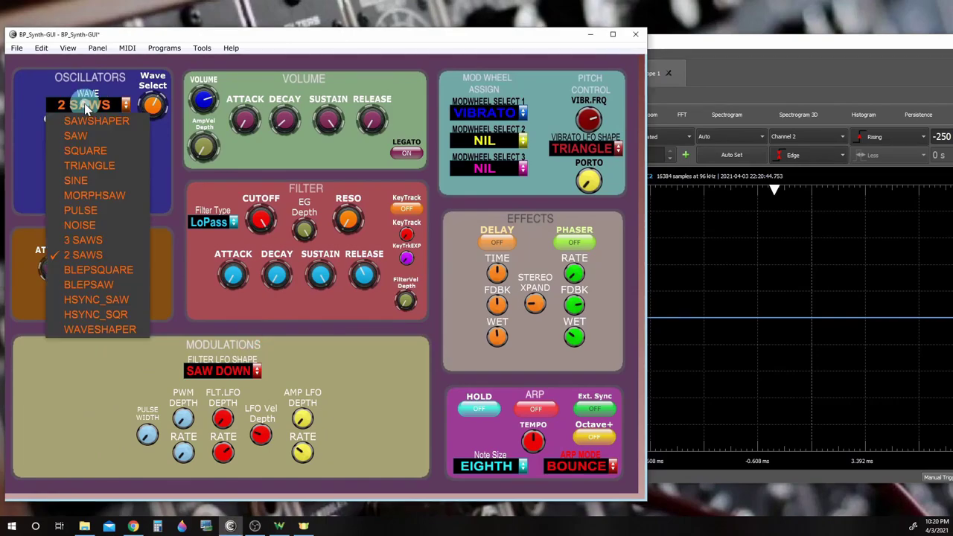
Set the oscillator wave to 3 SAWS and turn its detune down.
{"action": "left_click", "coordinate": [89, 240]}
{"action": "mouse_move", "coordinate": [89, 191]}
{"action": "left_mouse_down"}
{"action": "mouse_move", "coordinate": [89, 223]}
{"action": "mouse_move", "coordinate": [88, 195]}
{"action": "left_mouse_up"}
{"action": "scroll", "coordinate": [88, 198], "scroll_direction": "up", "scroll_amount": 1}
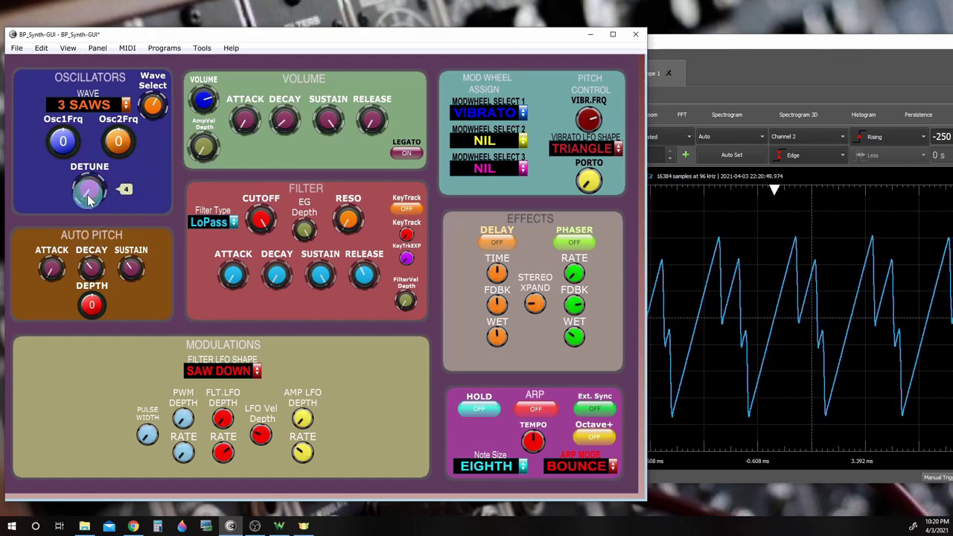
{"action": "mouse_move", "coordinate": [88, 198]}
{"action": "left_mouse_down"}
{"action": "mouse_move", "coordinate": [82, 93]}
{"action": "mouse_move", "coordinate": [87, 201]}
{"action": "left_mouse_up"}
Set the oscillator wave to 2 SAWS and raise the detune to about 108.
{"action": "left_click", "coordinate": [110, 105]}
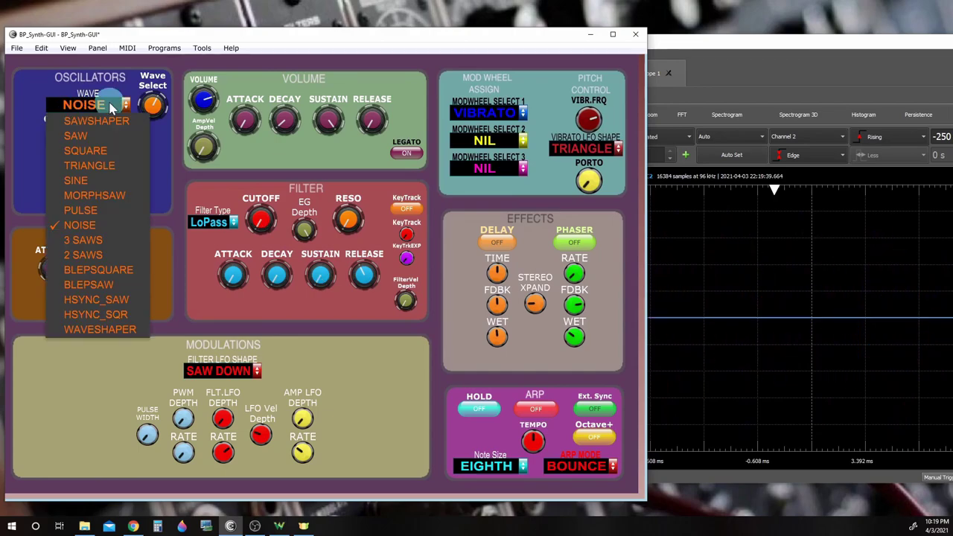
{"action": "left_click", "coordinate": [102, 260]}
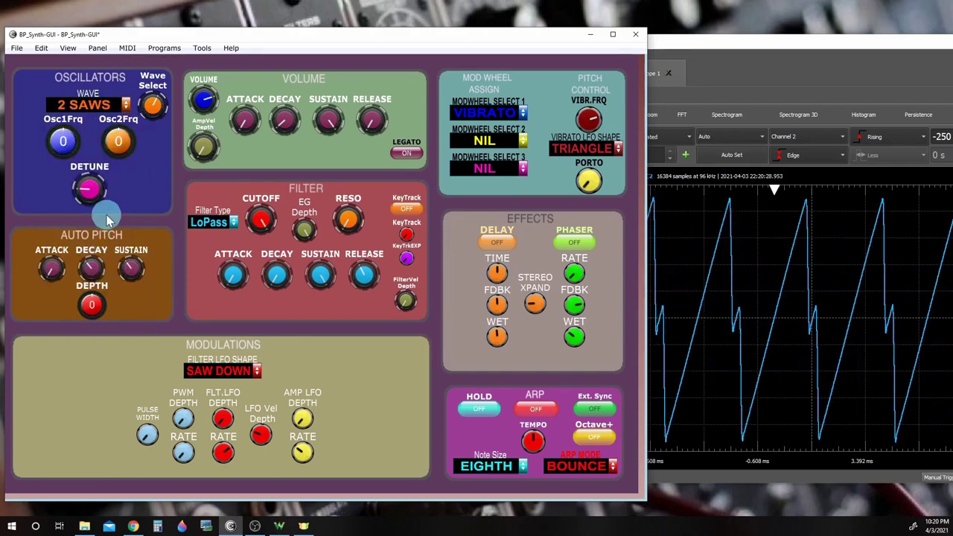
{"action": "left_click_drag", "start_coordinate": [90, 201], "coordinate": [73, 125]}
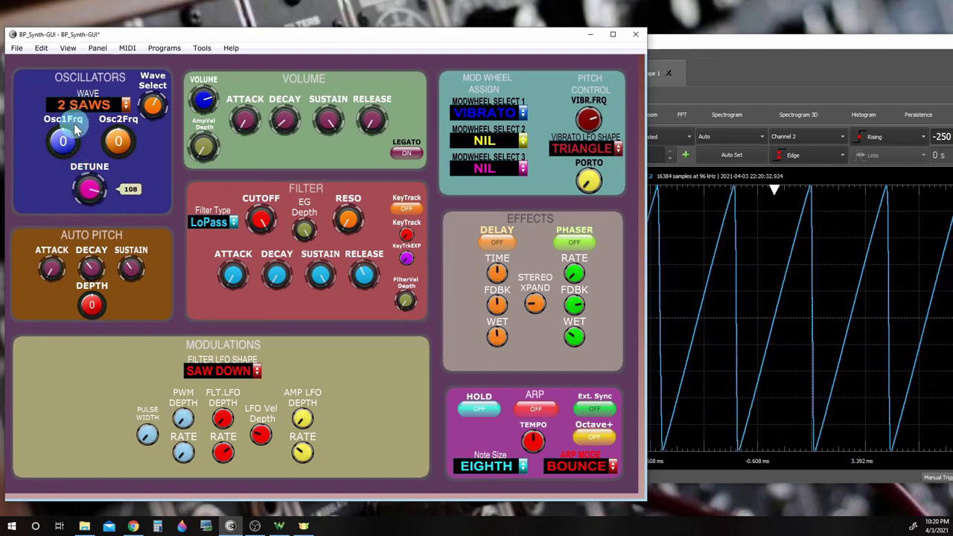
{"action": "left_click_drag", "start_coordinate": [74, 124], "coordinate": [73, 120]}
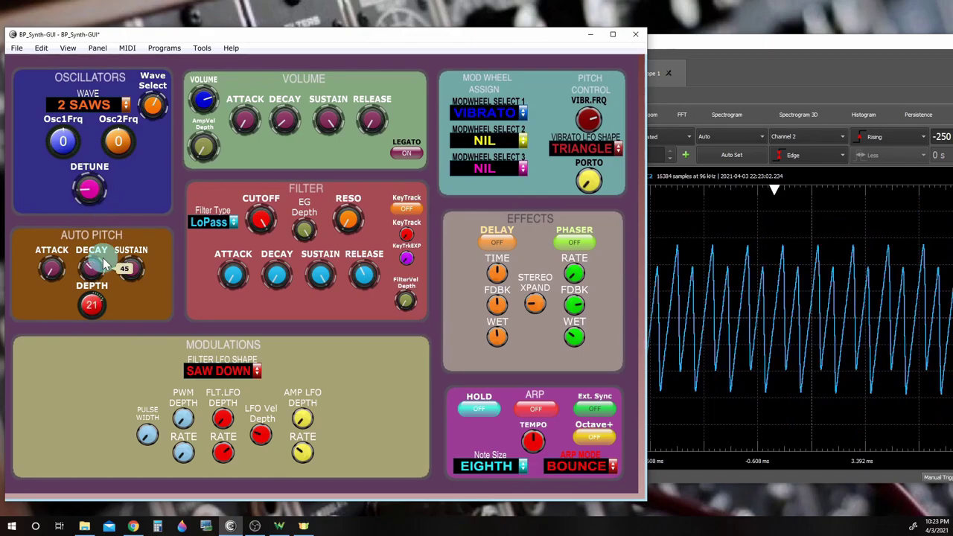
Select the 2 SAWS wave again and adjust the first oscillator's frequency.
{"action": "left_click", "coordinate": [87, 106]}
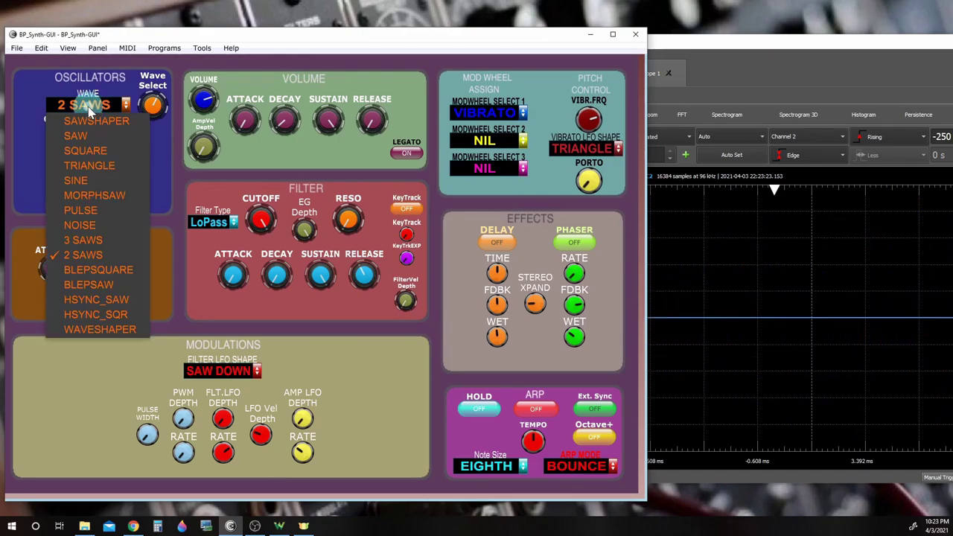
{"action": "left_click", "coordinate": [81, 255]}
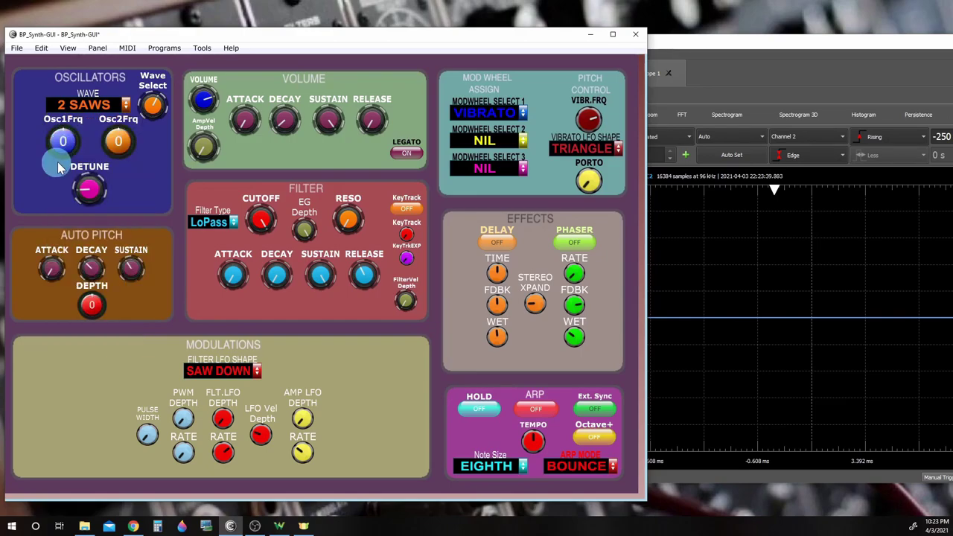
{"action": "left_click_drag", "start_coordinate": [60, 147], "coordinate": [63, 143]}
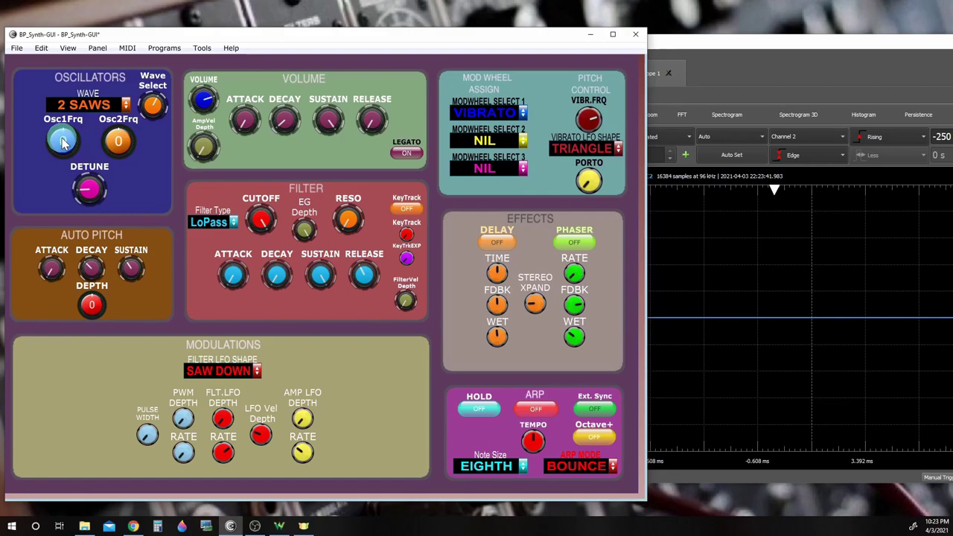
{"action": "mouse_move", "coordinate": [64, 143]}
{"action": "left_mouse_down"}
{"action": "mouse_move", "coordinate": [77, 206]}
{"action": "mouse_move", "coordinate": [42, 68]}
{"action": "mouse_move", "coordinate": [64, 145]}
{"action": "left_mouse_up"}
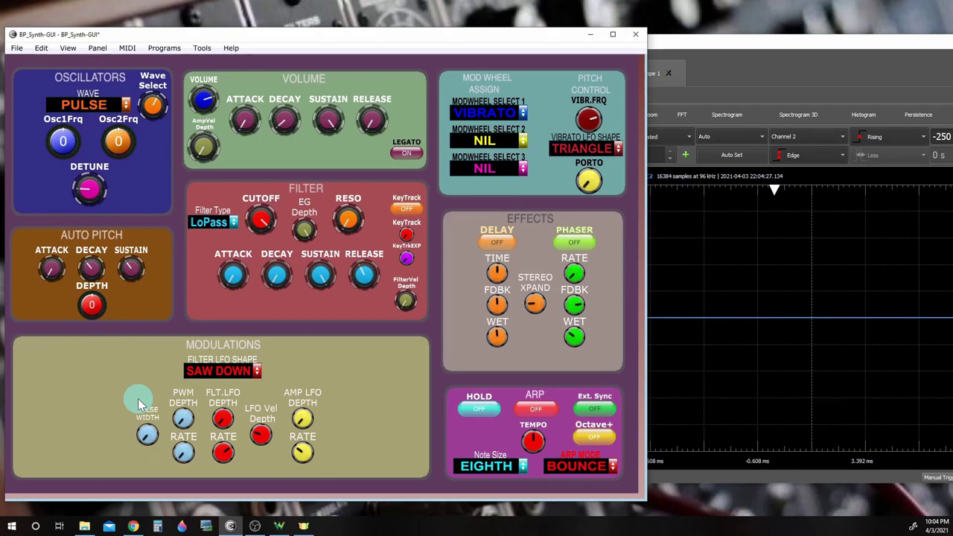
Raise the pulse width of the PULSE wave to about 26.
{"action": "left_click", "coordinate": [147, 437]}
{"action": "left_click_drag", "start_coordinate": [146, 434], "coordinate": [178, 372]}
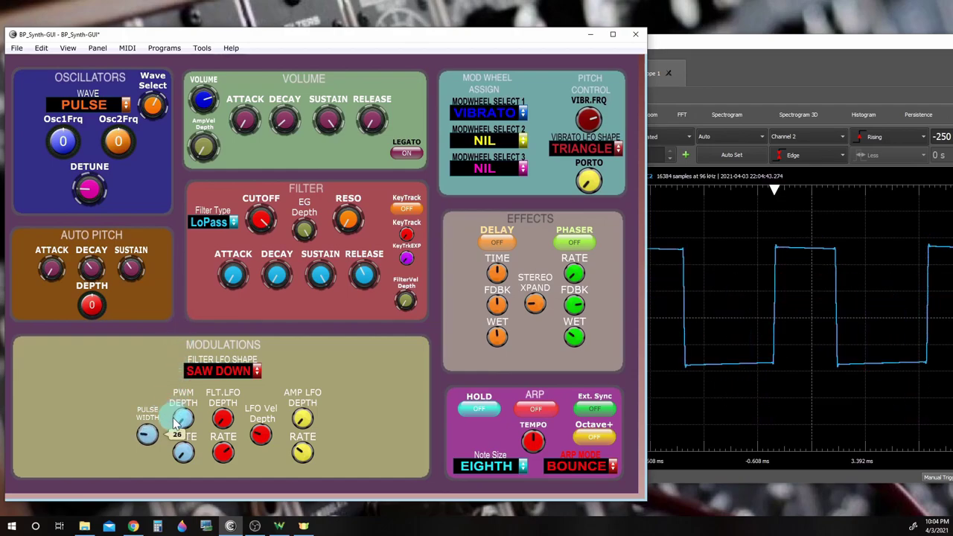
Adjust the pulse width modulation depth and rate for the PULSE wave.
{"action": "left_click", "coordinate": [185, 421]}
{"action": "left_click", "coordinate": [138, 400]}
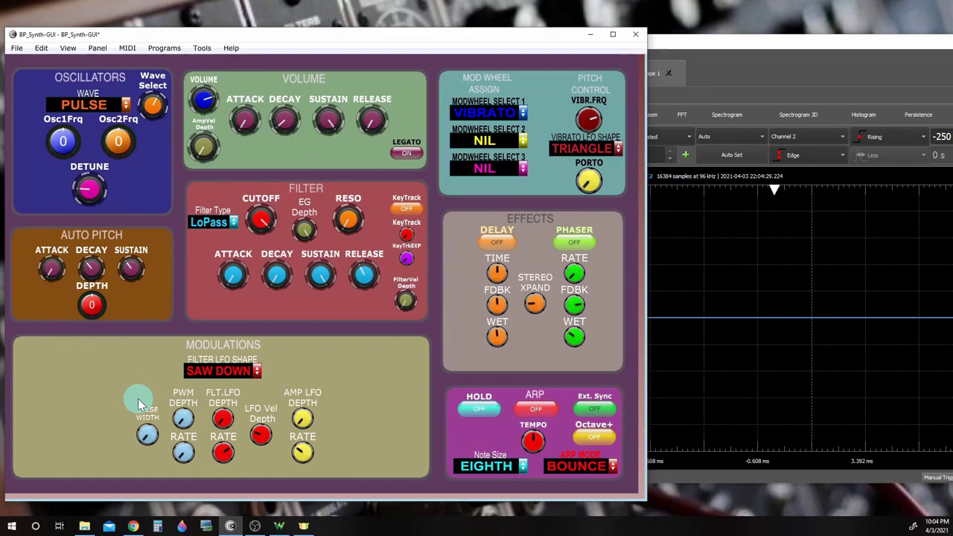
{"action": "left_click", "coordinate": [184, 443]}
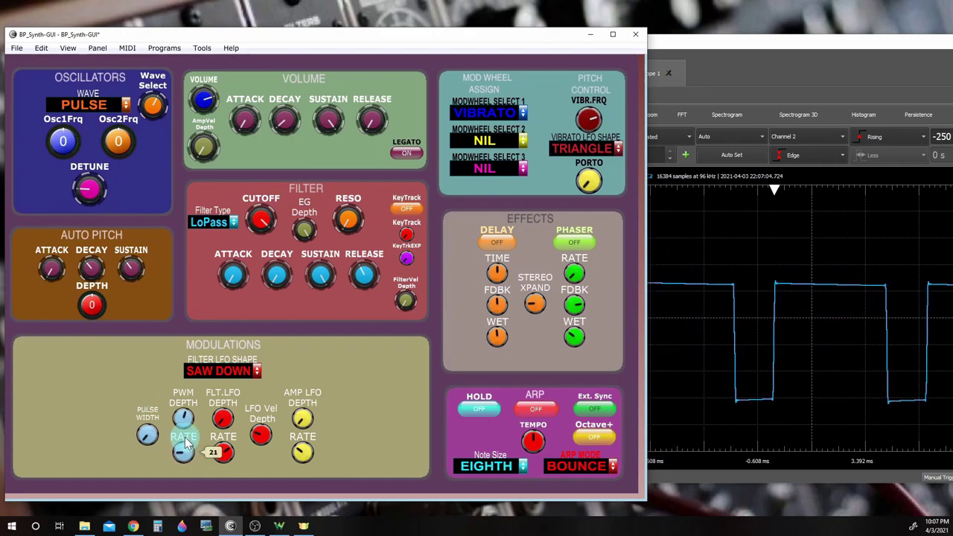
{"action": "mouse_move", "coordinate": [186, 443]}
{"action": "left_mouse_down"}
{"action": "mouse_move", "coordinate": [195, 368]}
{"action": "mouse_move", "coordinate": [178, 485]}
{"action": "mouse_move", "coordinate": [179, 447]}
{"action": "mouse_move", "coordinate": [179, 456]}
{"action": "left_mouse_up"}
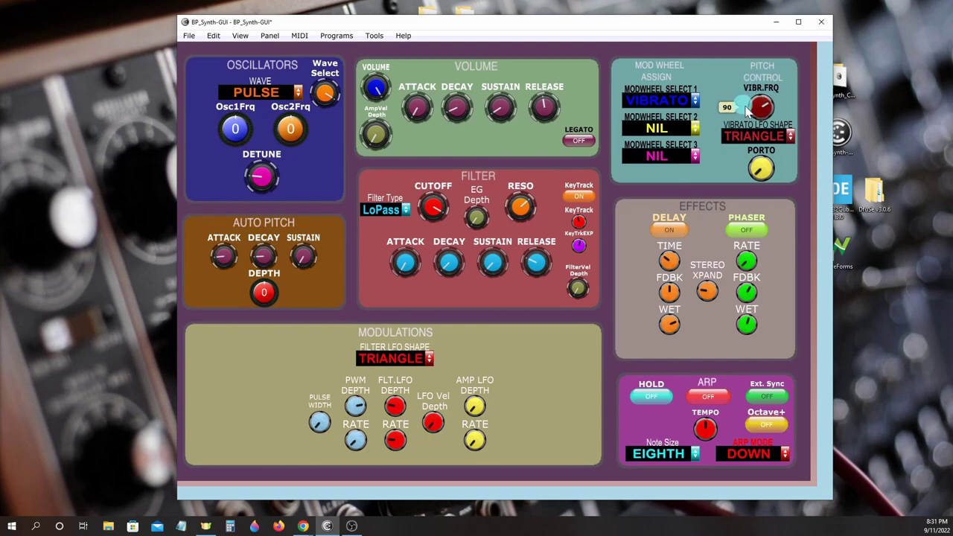
Change the vibrato LFO shape from TRIANGLE to SINE and lower the vibrato frequency.
{"action": "left_click", "coordinate": [788, 136]}
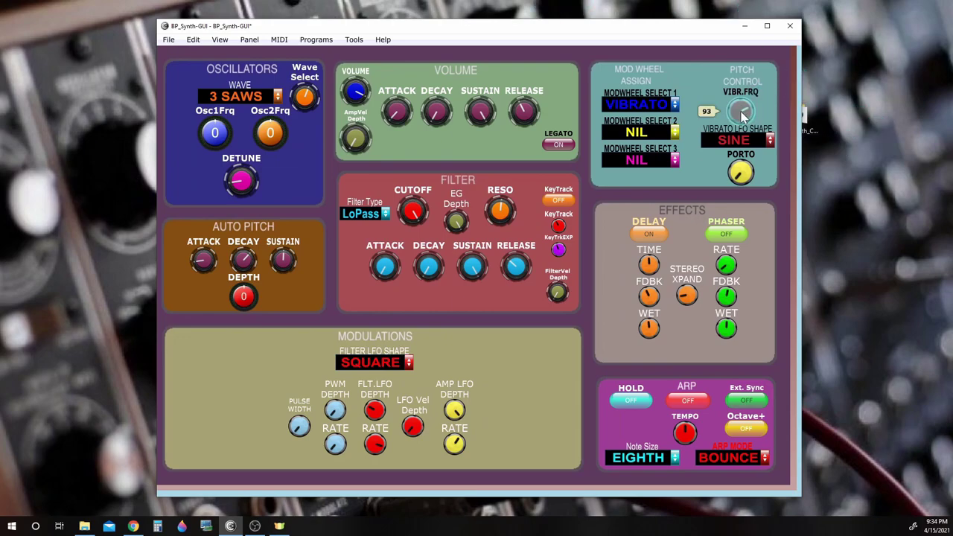
{"action": "left_click_drag", "start_coordinate": [742, 125], "coordinate": [748, 189]}
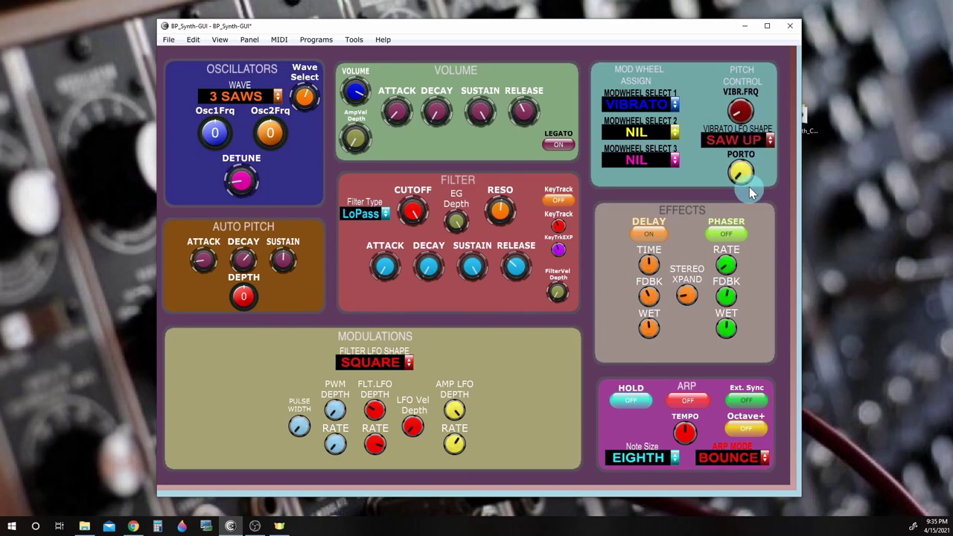
Set the vibrato LFO shape to SAW DOWN and adjust the vibrato frequency.
{"action": "left_click", "coordinate": [767, 142]}
{"action": "left_click", "coordinate": [788, 175]}
{"action": "left_click_drag", "start_coordinate": [740, 113], "coordinate": [735, 132]}
Set the vibrato LFO shape to SQUARE and turn the vibrato frequency down.
{"action": "left_click", "coordinate": [736, 141]}
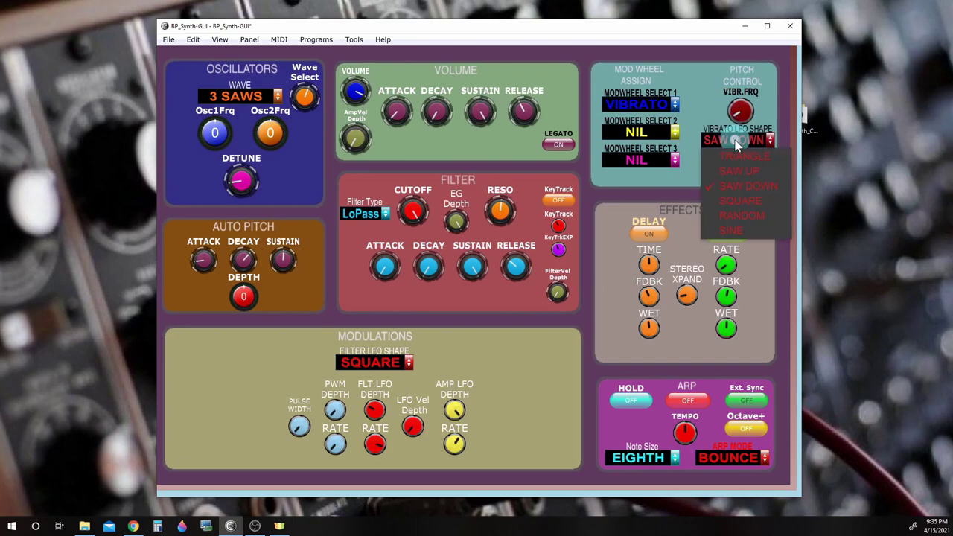
{"action": "left_click", "coordinate": [736, 173]}
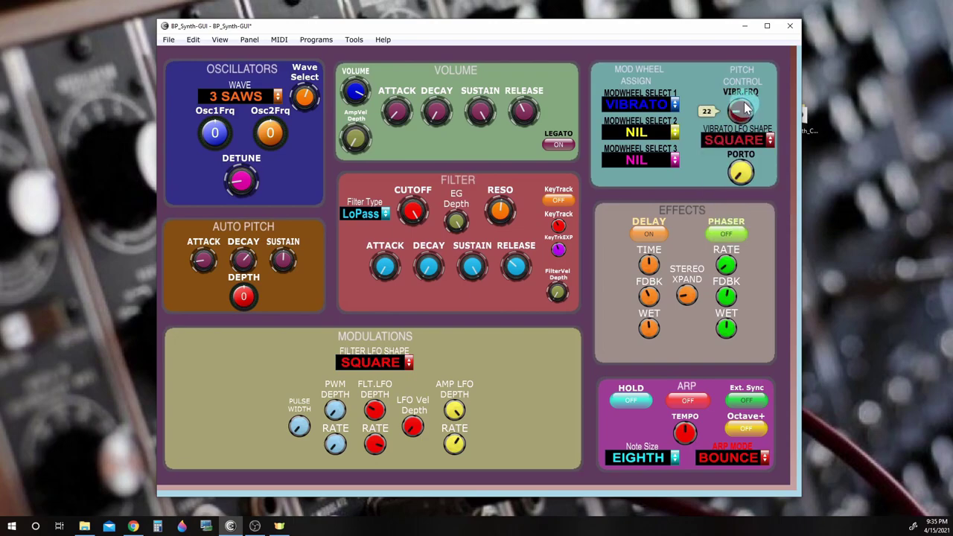
{"action": "left_click_drag", "start_coordinate": [744, 99], "coordinate": [740, 127]}
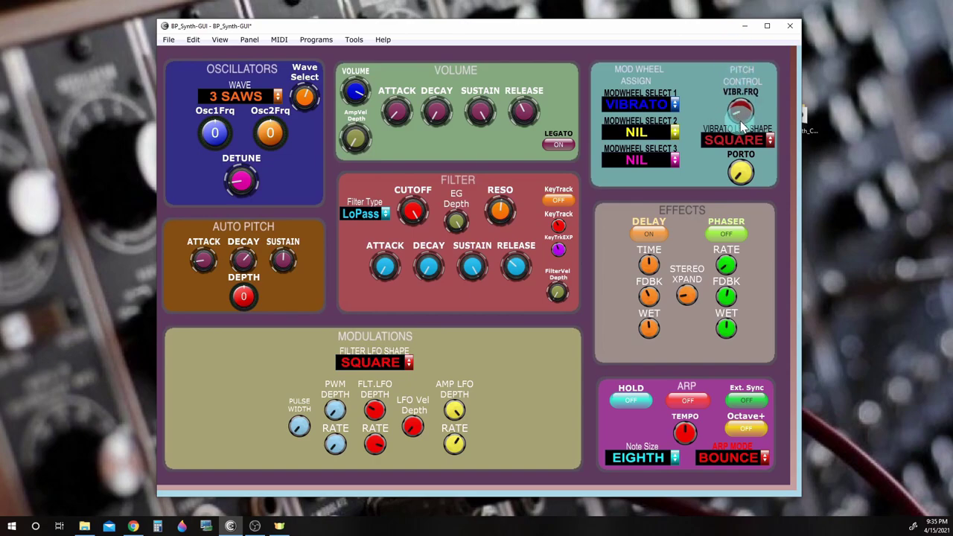
{"action": "scroll", "coordinate": [736, 145], "scroll_direction": "down", "scroll_amount": 1}
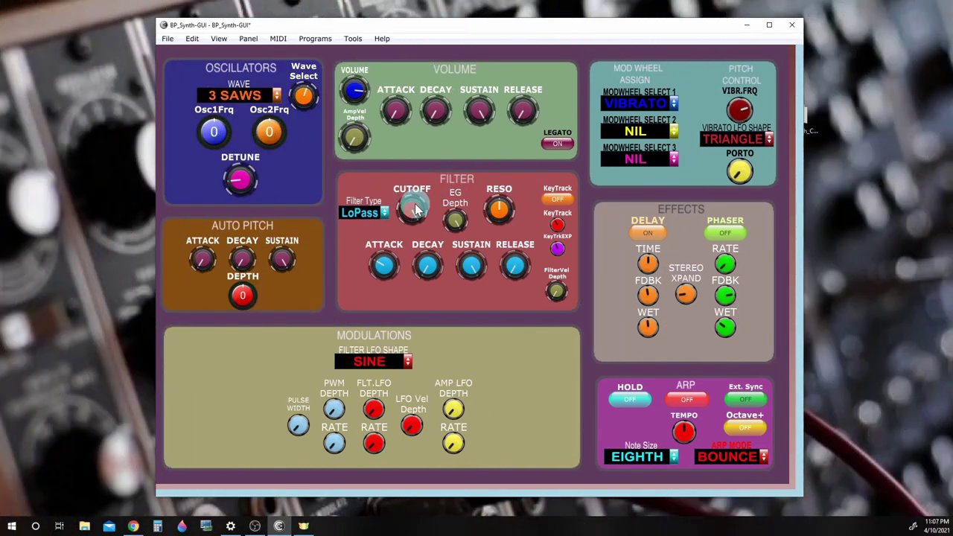
Sweep the filter cutoff down in LoPass mode and again with the filter type set to HiPass.
{"action": "left_click_drag", "start_coordinate": [414, 211], "coordinate": [417, 294]}
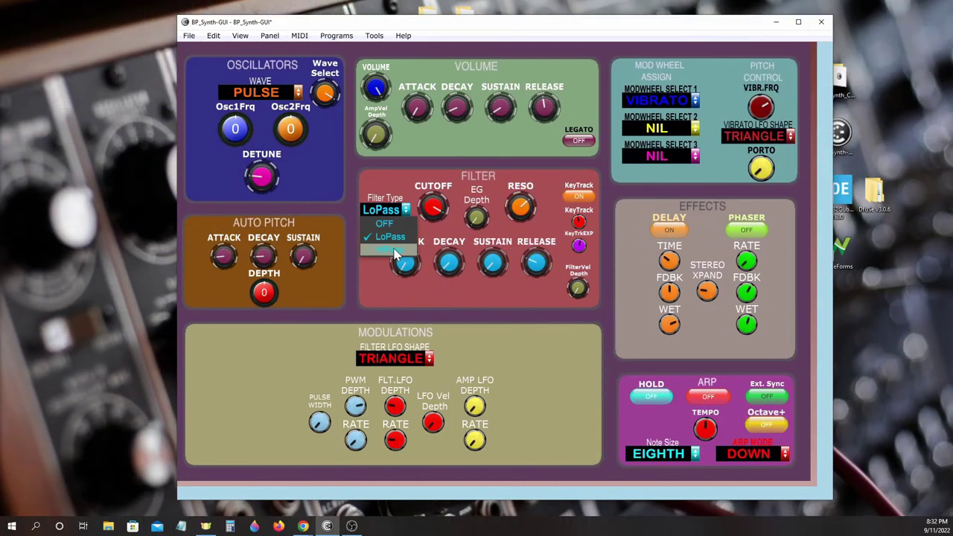
{"action": "left_click", "coordinate": [394, 251]}
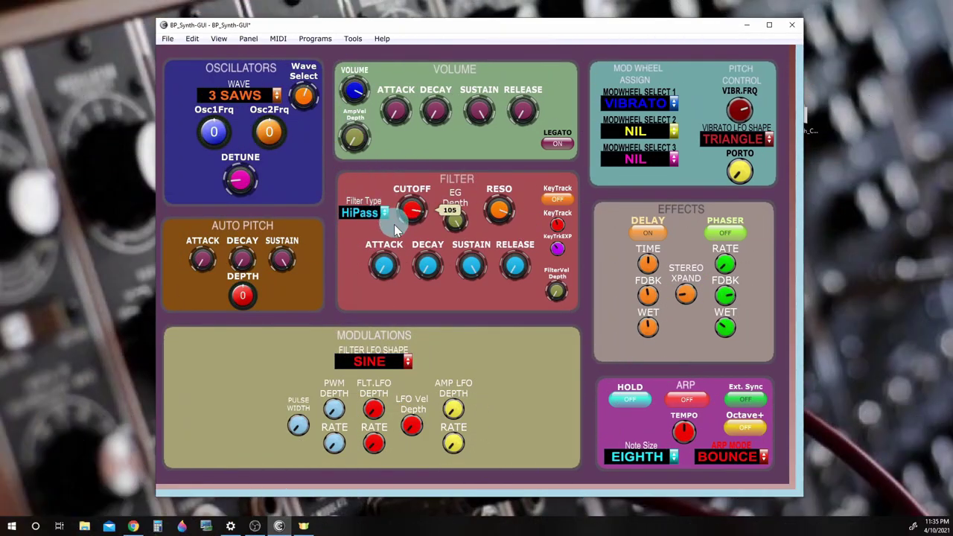
{"action": "left_click_drag", "start_coordinate": [392, 219], "coordinate": [428, 314]}
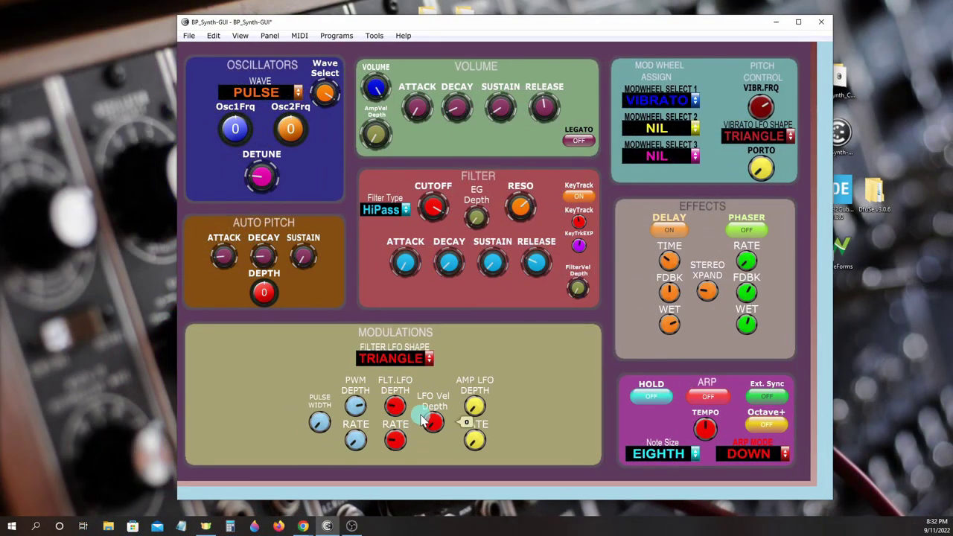
Open the filter LFO shape choices and adjust the LoPass filter's cutoff with the SINE shape.
{"action": "left_click", "coordinate": [428, 359]}
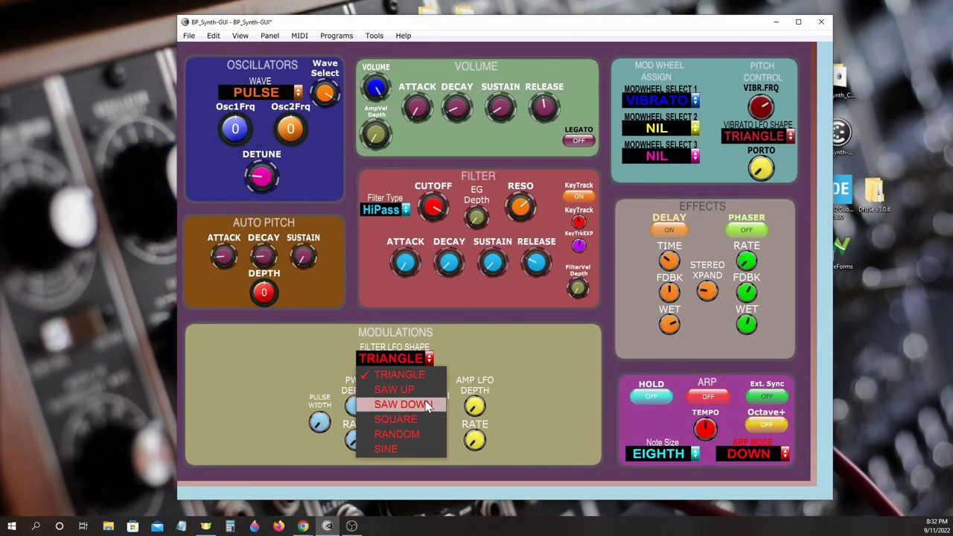
{"action": "left_click_drag", "start_coordinate": [408, 222], "coordinate": [416, 226]}
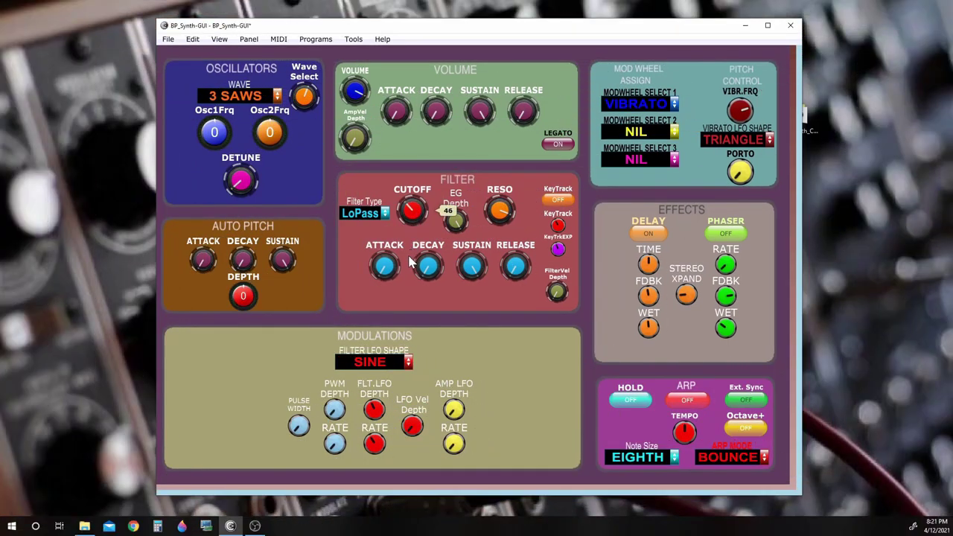
{"action": "mouse_move", "coordinate": [408, 265]}
{"action": "left_mouse_down"}
{"action": "mouse_move", "coordinate": [407, 284]}
{"action": "mouse_move", "coordinate": [417, 266]}
{"action": "left_mouse_up"}
Adjust the filter LFO depth and set the filter LFO rate to about 10 with the SAW UP shape.
{"action": "mouse_move", "coordinate": [378, 408]}
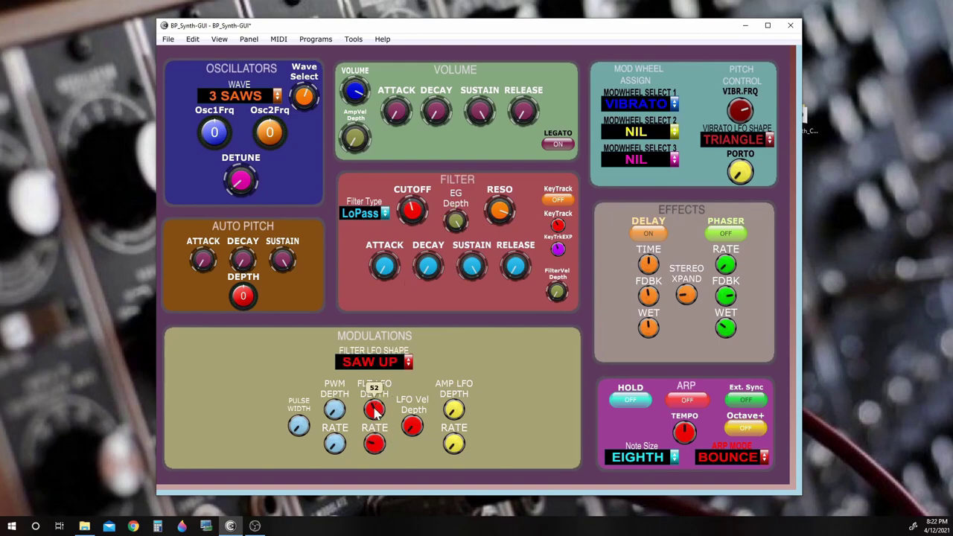
{"action": "left_click_drag", "start_coordinate": [374, 408], "coordinate": [373, 399]}
{"action": "mouse_move", "coordinate": [380, 444]}
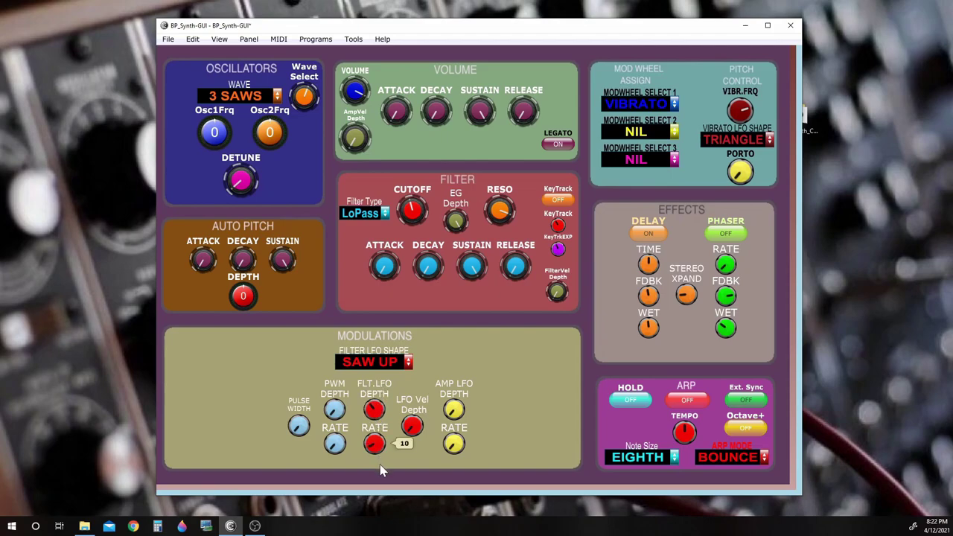
Adjust the filter LFO rate and filter cutoff across the SAW DOWN, SQUARE and RANDOM filter LFO shapes.
{"action": "mouse_move", "coordinate": [383, 418]}
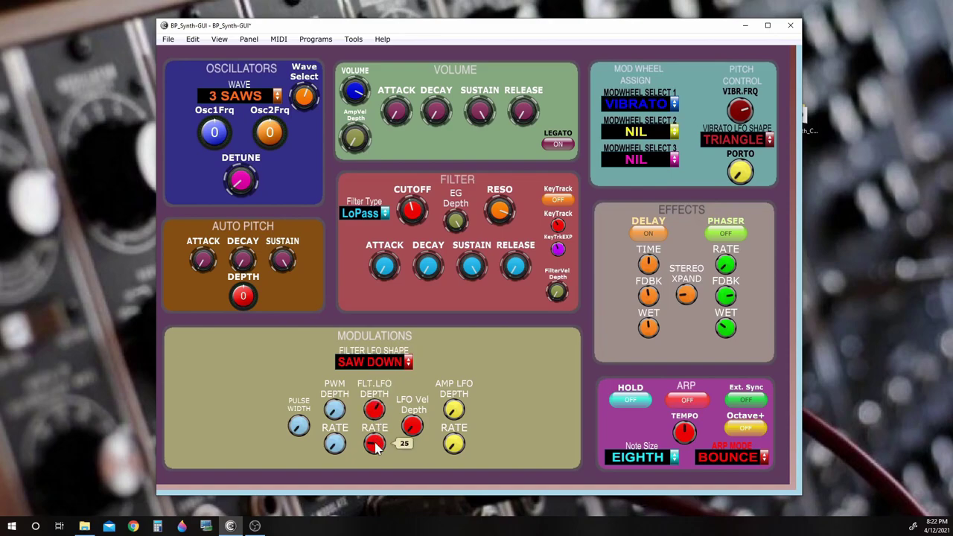
{"action": "mouse_move", "coordinate": [376, 444]}
{"action": "left_mouse_down"}
{"action": "mouse_move", "coordinate": [384, 386]}
{"action": "mouse_move", "coordinate": [373, 466]}
{"action": "mouse_move", "coordinate": [386, 381]}
{"action": "mouse_move", "coordinate": [375, 439]}
{"action": "left_mouse_up"}
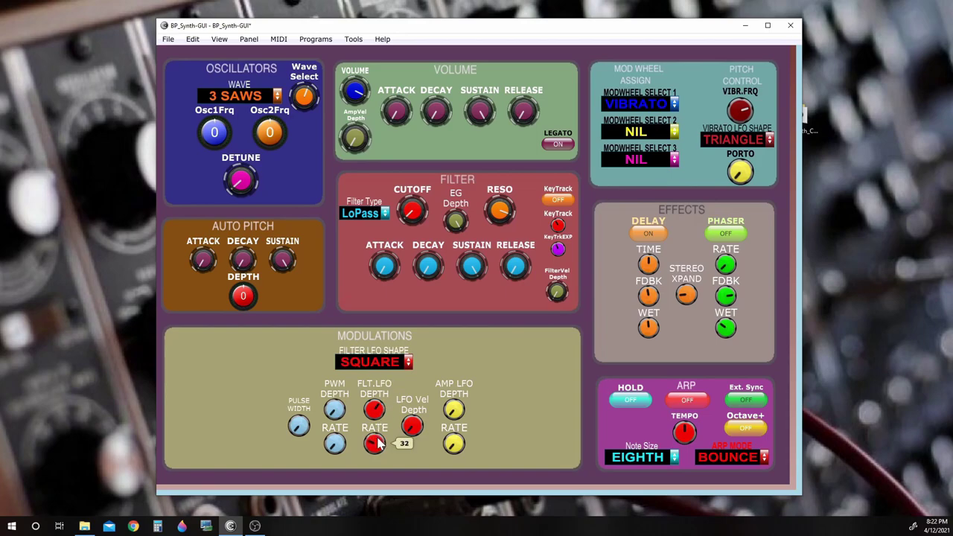
{"action": "mouse_move", "coordinate": [413, 211]}
{"action": "left_mouse_down"}
{"action": "mouse_move", "coordinate": [424, 188]}
{"action": "mouse_move", "coordinate": [421, 207]}
{"action": "left_mouse_up"}
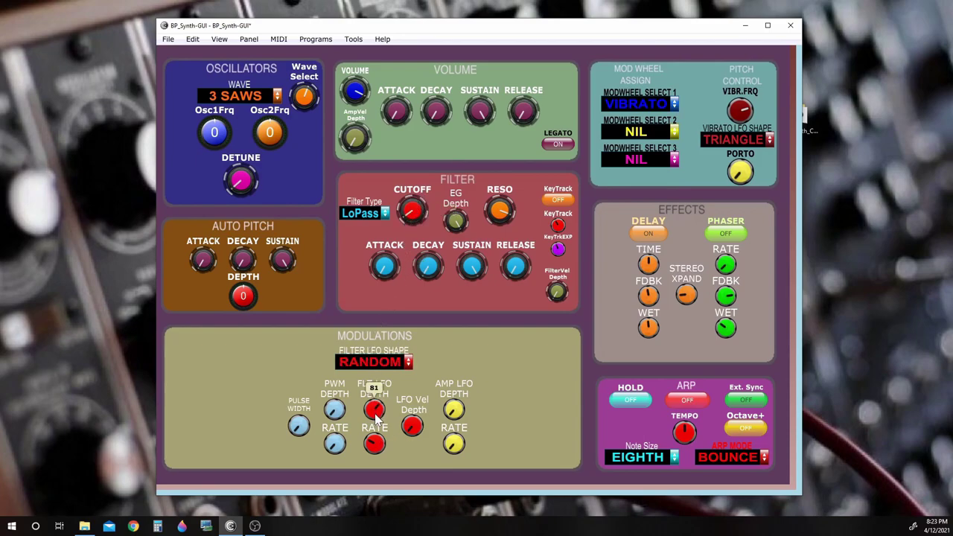
{"action": "mouse_move", "coordinate": [372, 446]}
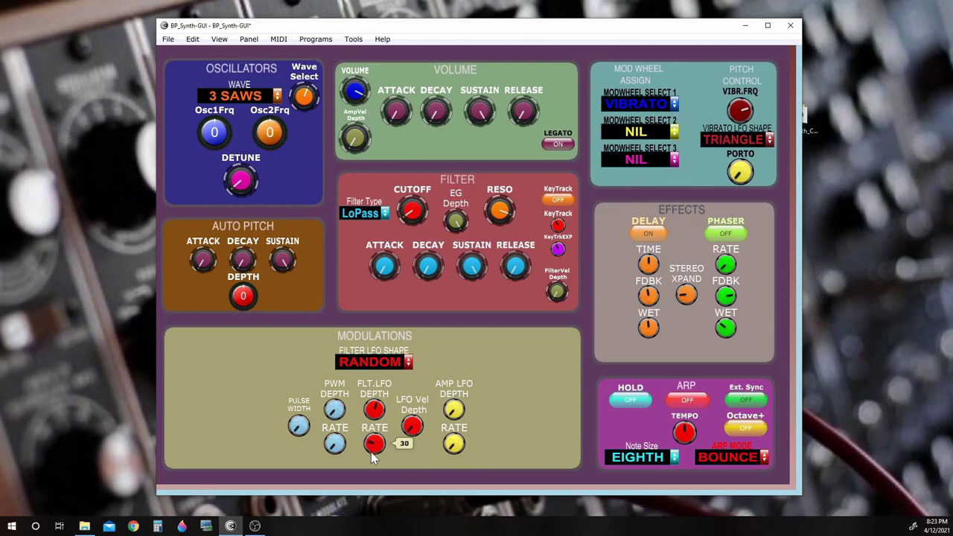
{"action": "left_click_drag", "start_coordinate": [373, 455], "coordinate": [378, 441]}
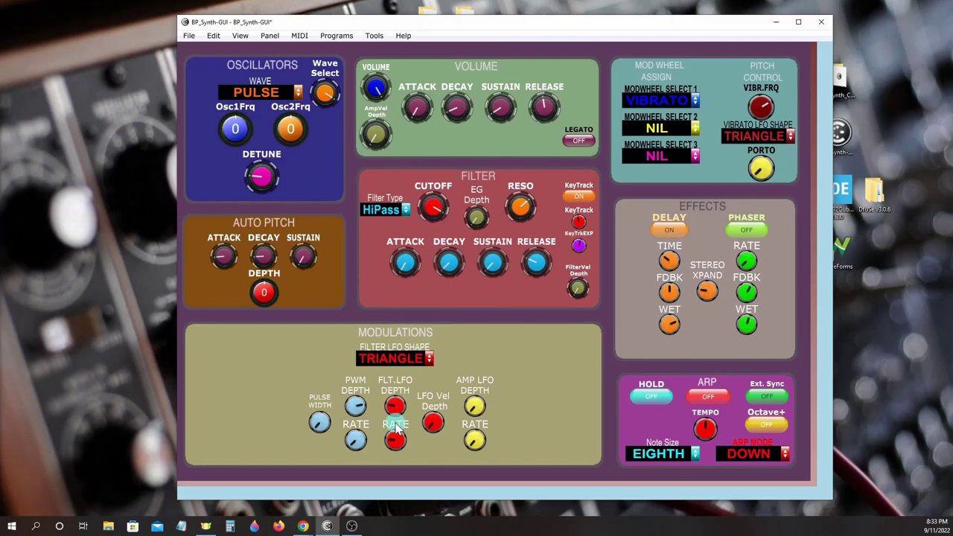
Examine the filter LFO rate, the velocity depth and amp LFO depth controls, and the vibrato LFO shape choices.
{"action": "left_click_drag", "start_coordinate": [396, 427], "coordinate": [396, 447]}
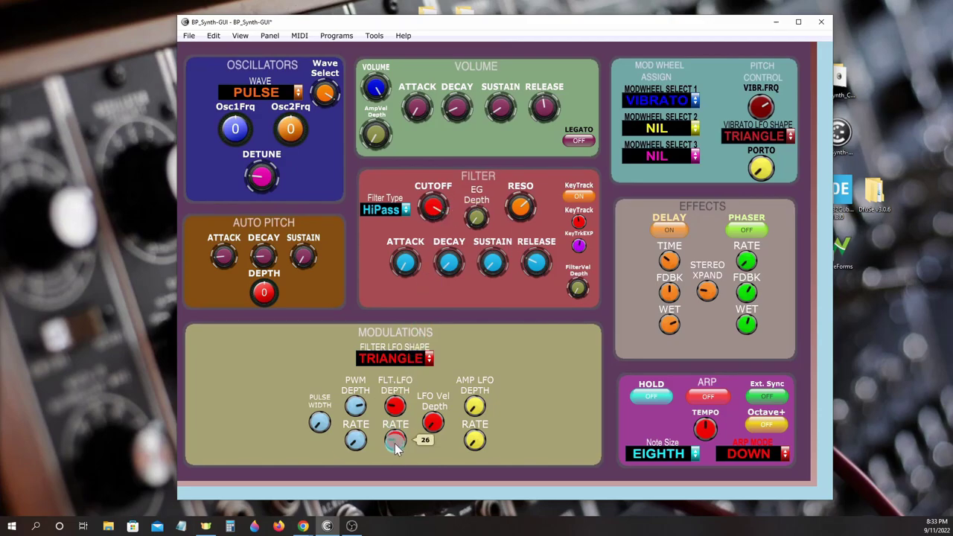
{"action": "mouse_move", "coordinate": [435, 424]}
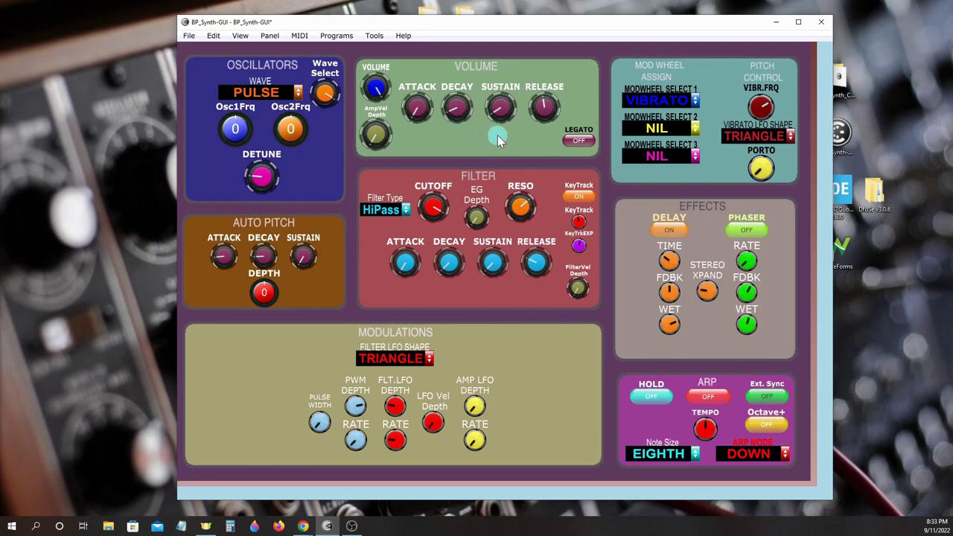
{"action": "mouse_move", "coordinate": [393, 140]}
{"action": "mouse_move", "coordinate": [480, 406]}
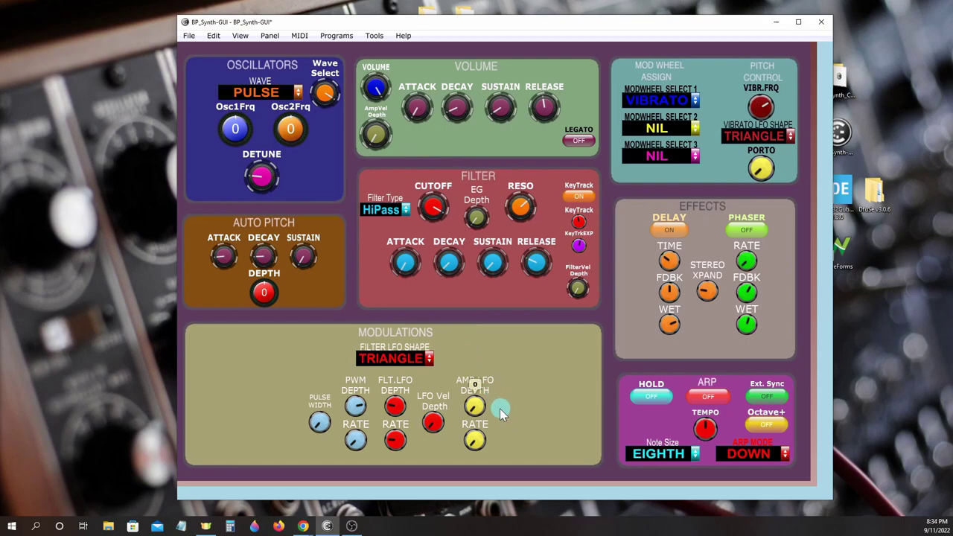
{"action": "left_click", "coordinate": [790, 136]}
{"action": "left_click", "coordinate": [792, 139]}
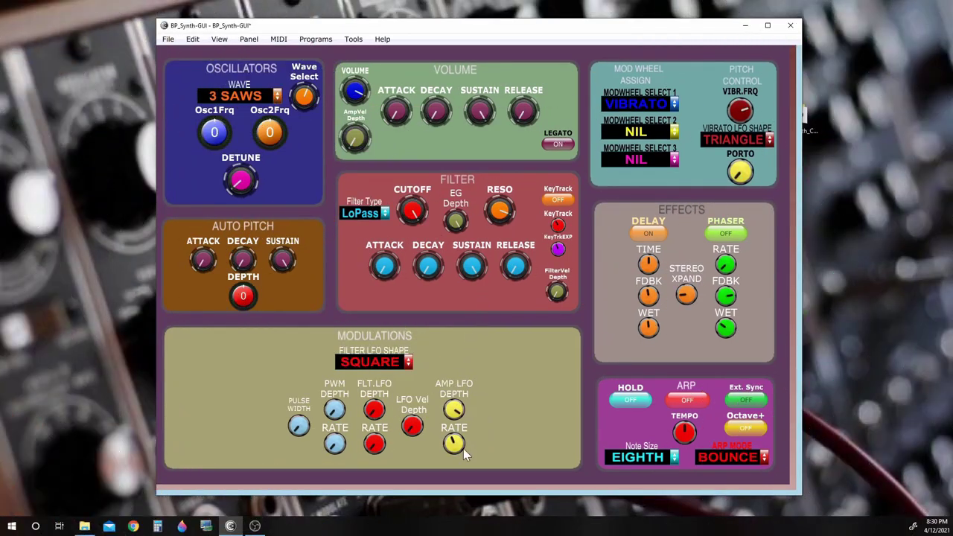
Set the vibrato LFO shape to SAW UP and adjust the amp LFO rate.
{"action": "mouse_move", "coordinate": [463, 419]}
{"action": "left_click_drag", "start_coordinate": [463, 418], "coordinate": [464, 473]}
{"action": "left_click", "coordinate": [733, 139]}
{"action": "left_click", "coordinate": [725, 170]}
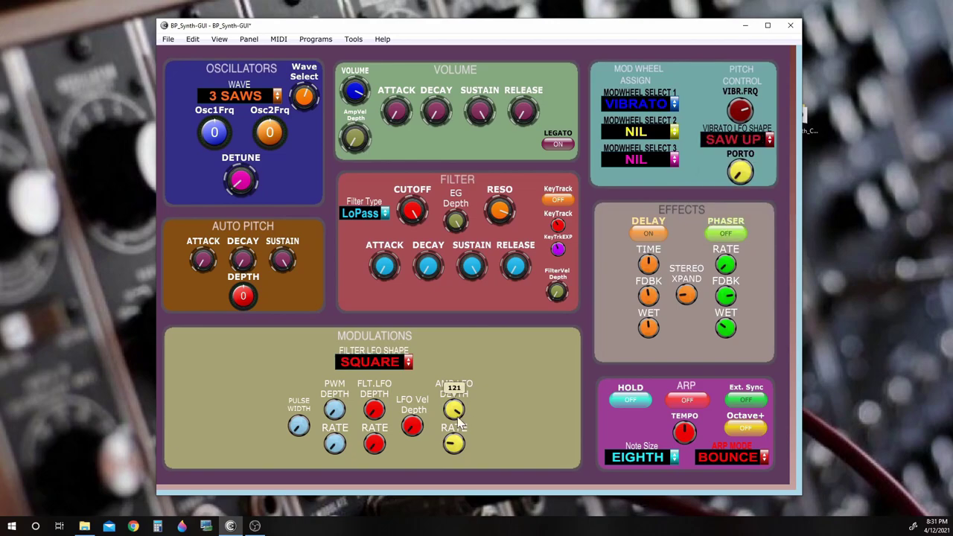
{"action": "mouse_move", "coordinate": [460, 423]}
{"action": "left_mouse_down"}
{"action": "mouse_move", "coordinate": [461, 451]}
{"action": "mouse_move", "coordinate": [464, 418]}
{"action": "left_mouse_up"}
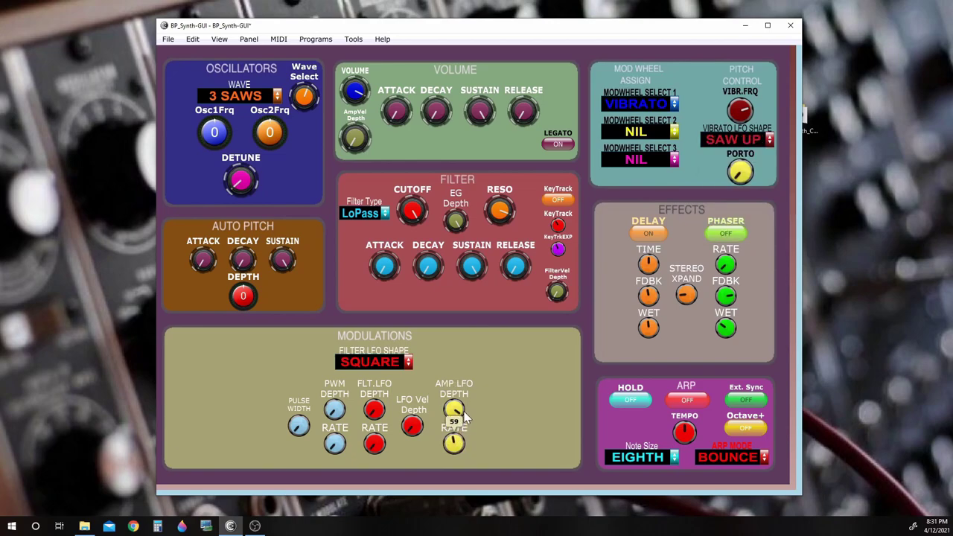
{"action": "left_click_drag", "start_coordinate": [467, 373], "coordinate": [464, 393]}
Set the vibrato LFO shape to SAW DOWN and turn the amp LFO rate up and back down.
{"action": "left_click", "coordinate": [751, 143]}
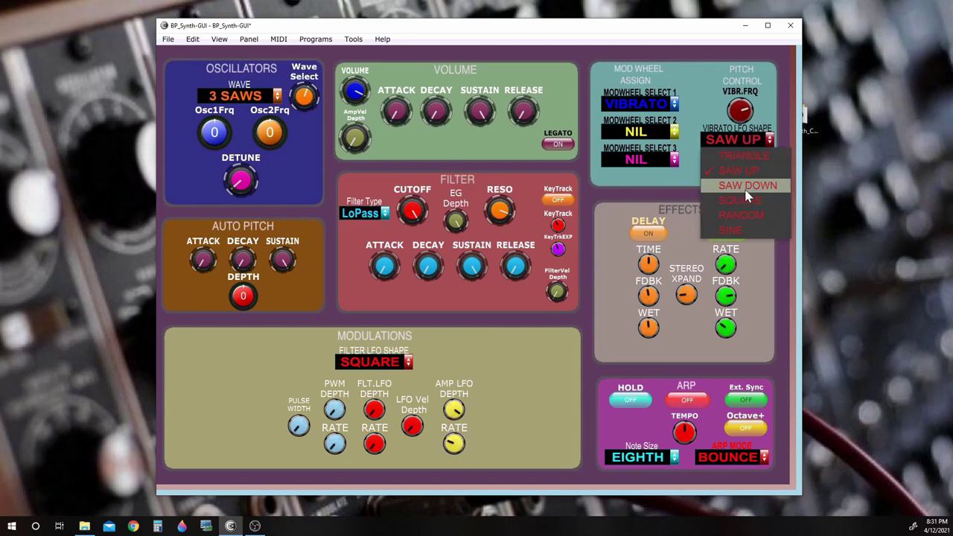
{"action": "left_click", "coordinate": [748, 189]}
{"action": "mouse_move", "coordinate": [439, 442]}
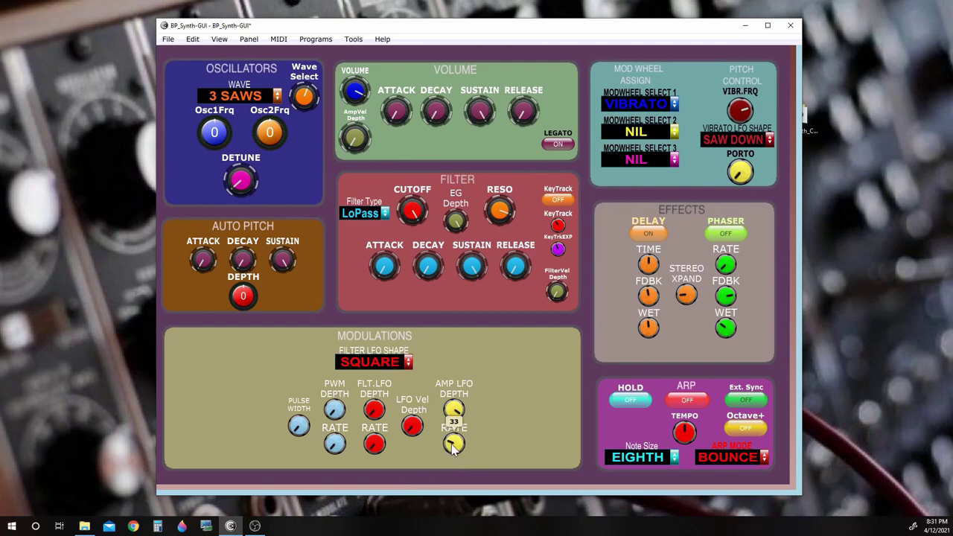
{"action": "scroll", "coordinate": [454, 443], "scroll_direction": "up", "scroll_amount": 5}
{"action": "left_click_drag", "start_coordinate": [453, 443], "coordinate": [455, 457]}
Set the vibrato LFO shape to SQUARE and adjust the amp LFO rate.
{"action": "left_click", "coordinate": [733, 139]}
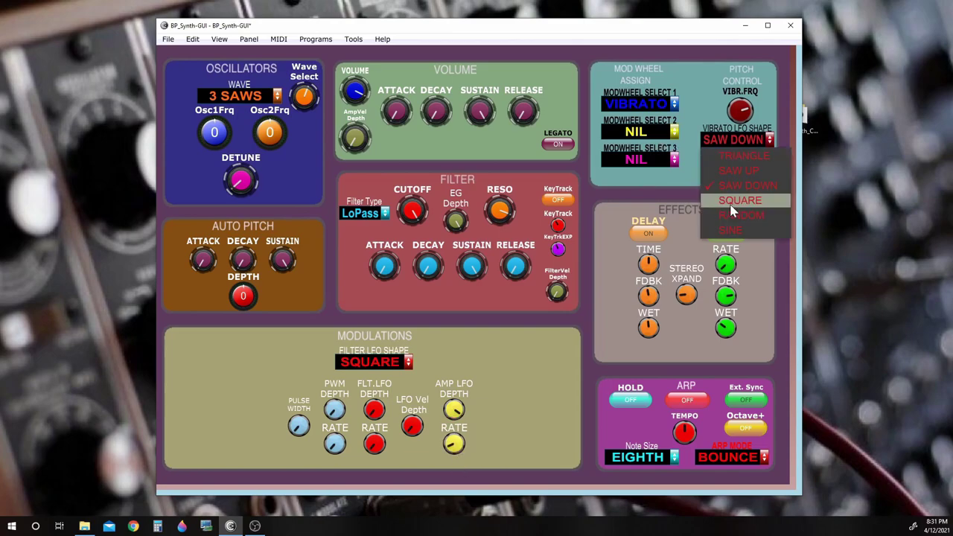
{"action": "left_click", "coordinate": [732, 211]}
{"action": "scroll", "coordinate": [454, 442], "scroll_direction": "up", "scroll_amount": 5}
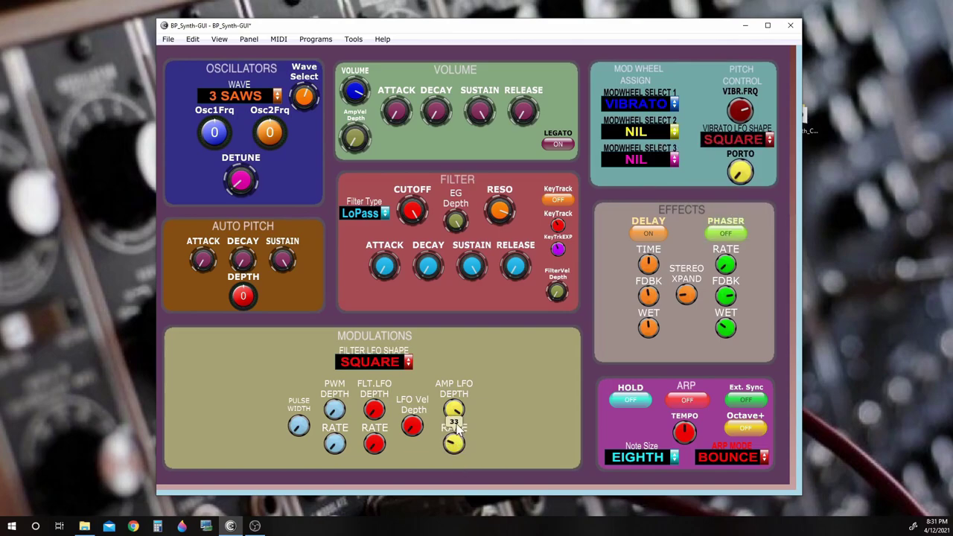
{"action": "left_click_drag", "start_coordinate": [458, 428], "coordinate": [465, 409]}
{"action": "scroll", "coordinate": [733, 139], "scroll_direction": "down", "scroll_amount": 1}
Set the vibrato LFO shape to SINE and adjust the amp LFO depth and rate.
{"action": "left_click", "coordinate": [741, 140]}
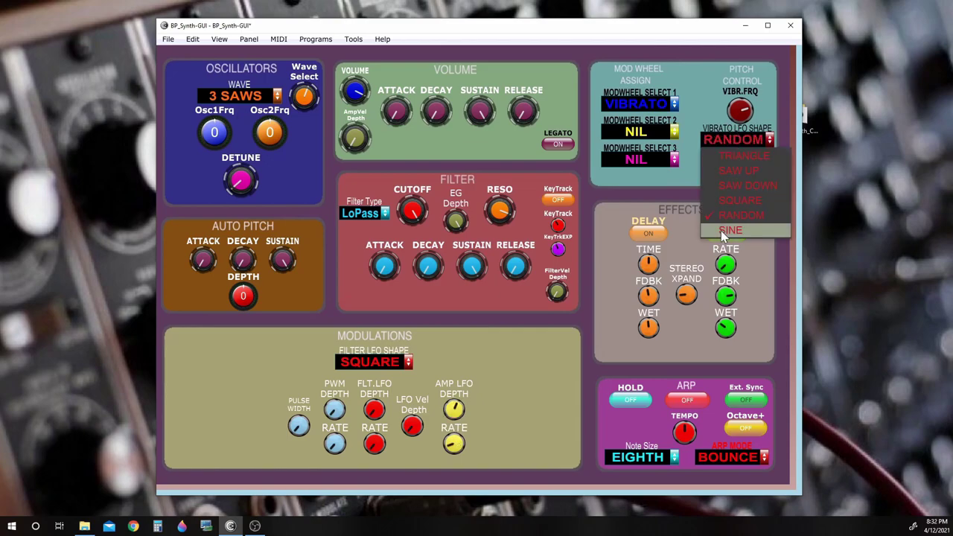
{"action": "left_click", "coordinate": [720, 230]}
{"action": "left_click_drag", "start_coordinate": [455, 412], "coordinate": [457, 379]}
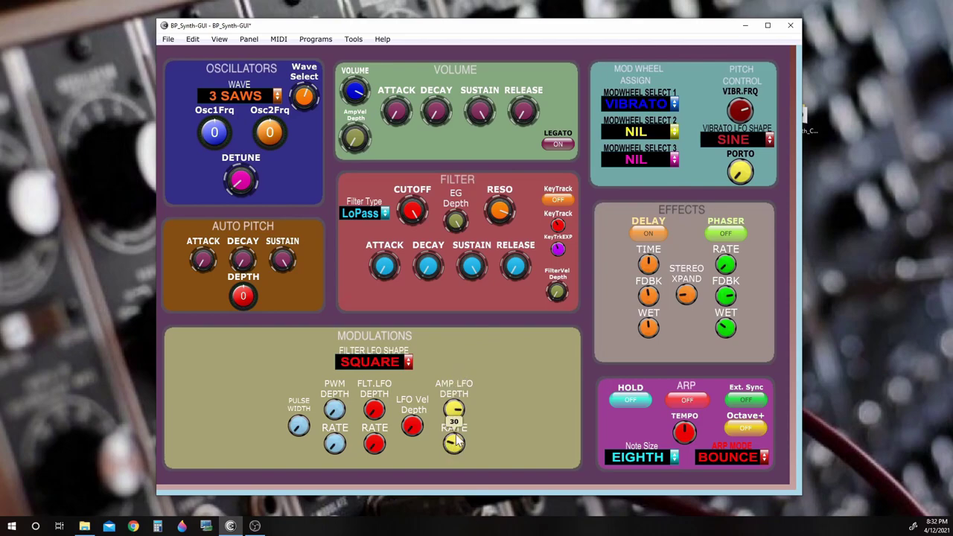
{"action": "mouse_move", "coordinate": [457, 440]}
{"action": "left_mouse_down"}
{"action": "mouse_move", "coordinate": [463, 407]}
{"action": "mouse_move", "coordinate": [457, 457]}
{"action": "left_mouse_up"}
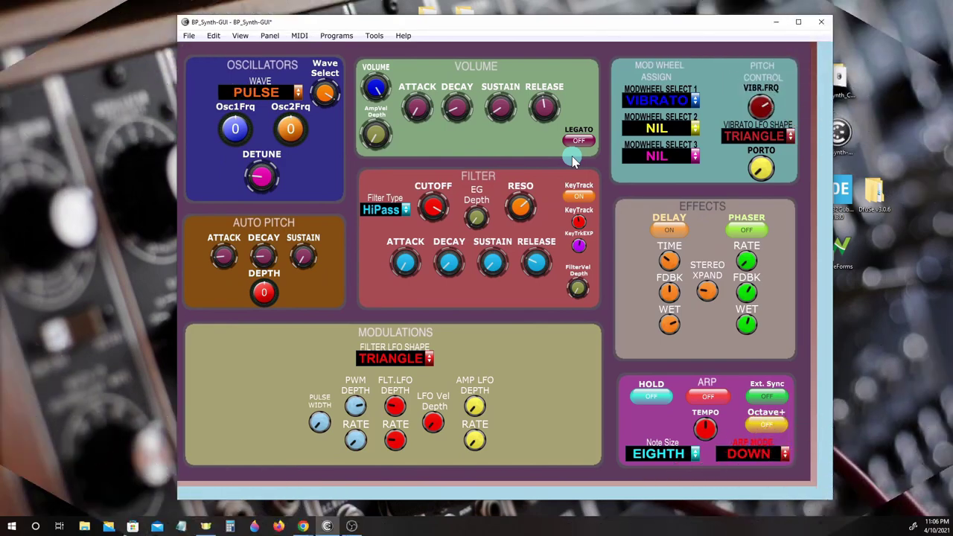
Turn on legato and the arpeggiator.
{"action": "left_click", "coordinate": [580, 141]}
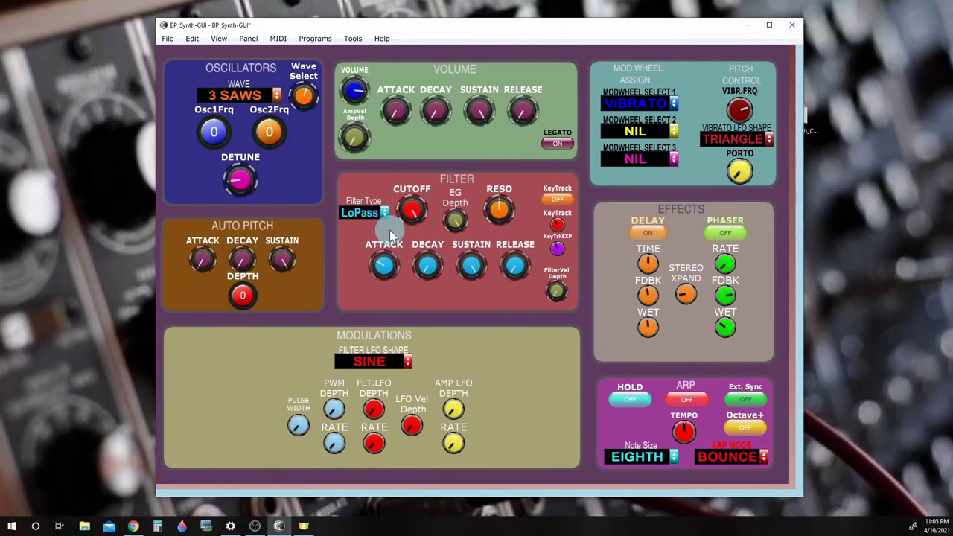
{"action": "mouse_move", "coordinate": [397, 226]}
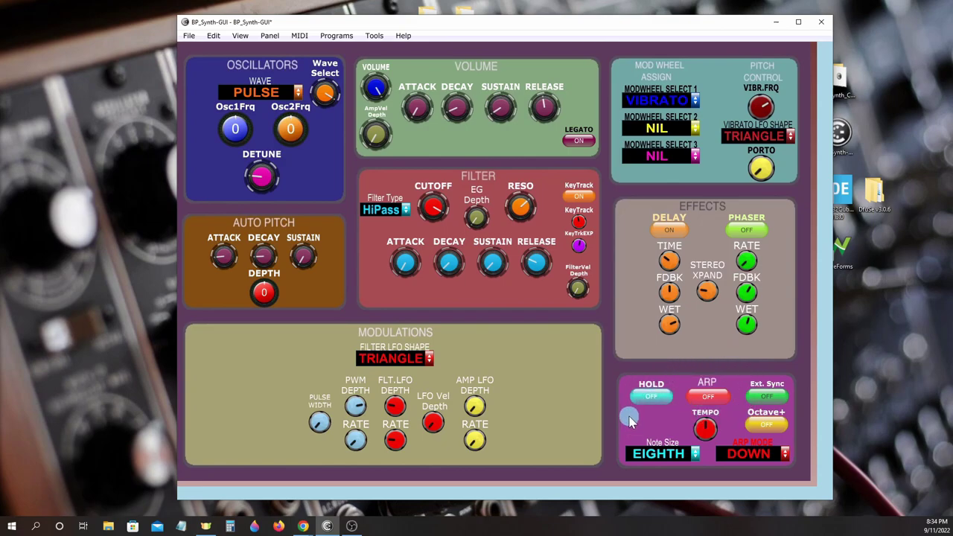
{"action": "left_click", "coordinate": [711, 396]}
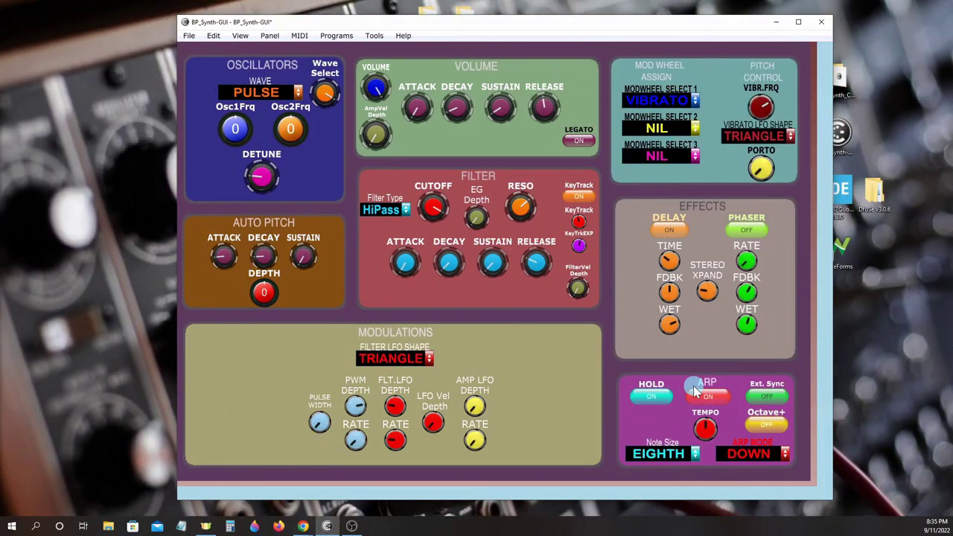
Switch the arpeggiator mode to UP, to DOWN, and finally to BOUNCE.
{"action": "left_click", "coordinate": [780, 455]}
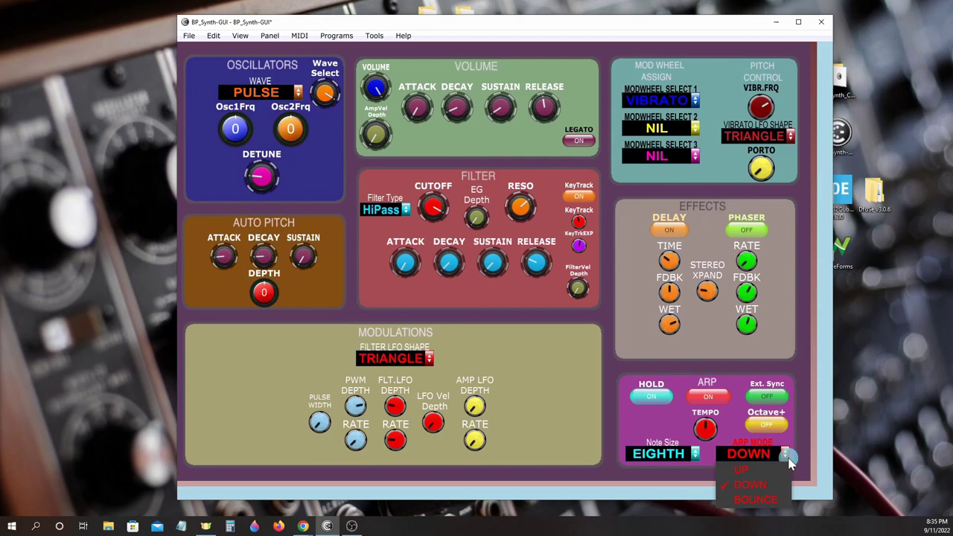
{"action": "left_click", "coordinate": [774, 470]}
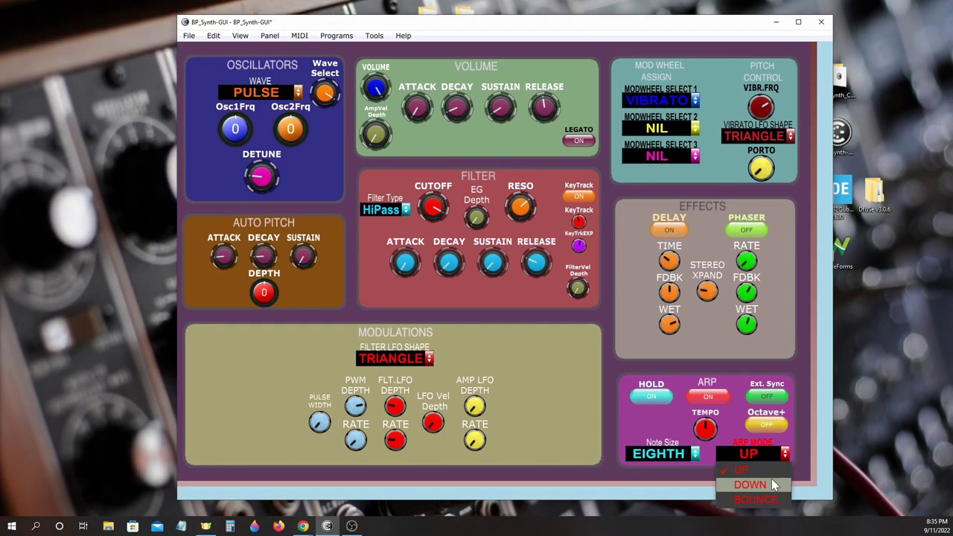
{"action": "left_click", "coordinate": [769, 483]}
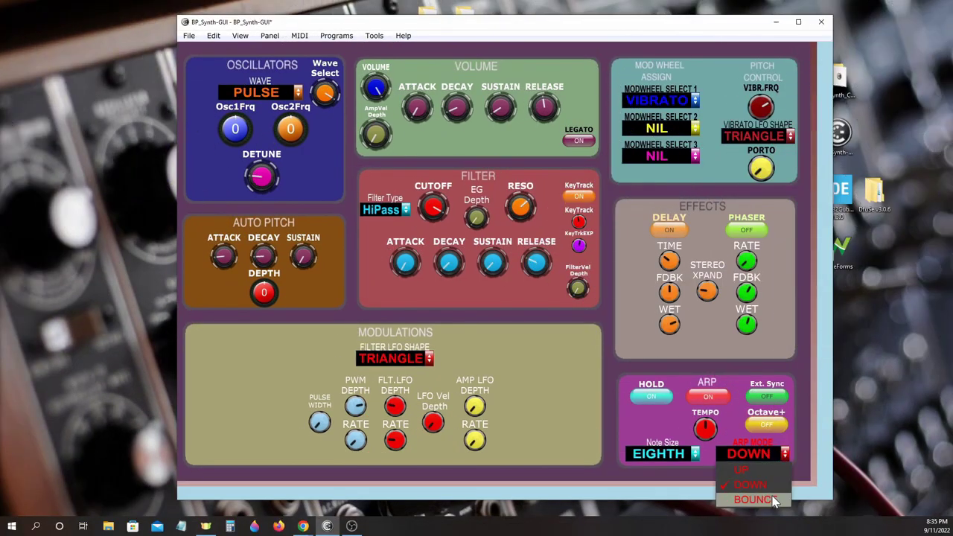
{"action": "left_click", "coordinate": [772, 500]}
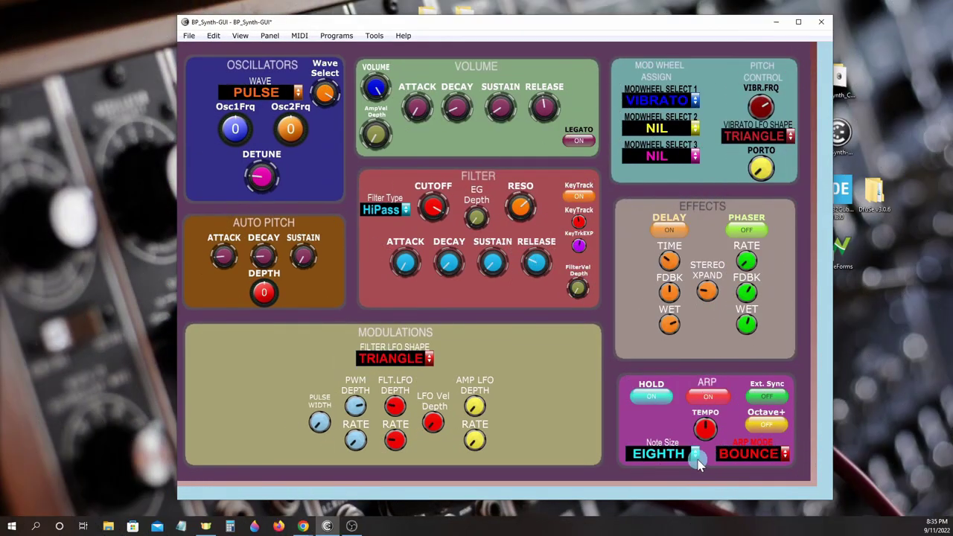
Set the arpeggiator's note size to WHOLE and adjust its tempo.
{"action": "left_click", "coordinate": [696, 457]}
{"action": "left_click", "coordinate": [689, 365]}
{"action": "left_click", "coordinate": [694, 453]}
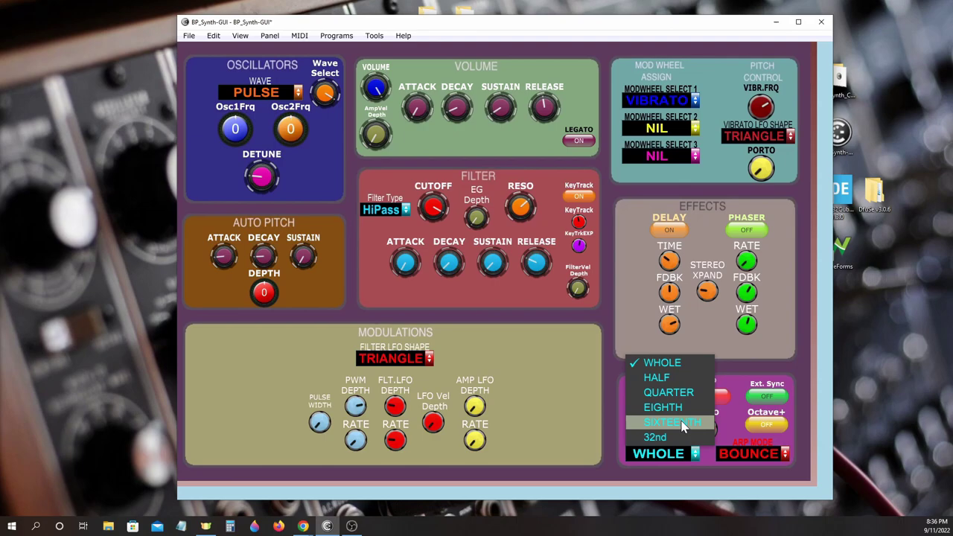
{"action": "left_click", "coordinate": [705, 453]}
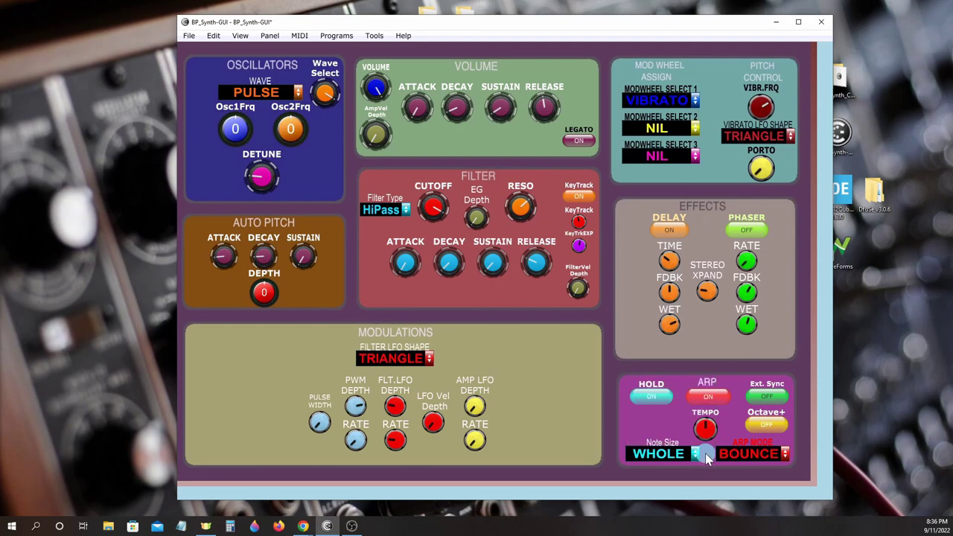
{"action": "mouse_move", "coordinate": [711, 438]}
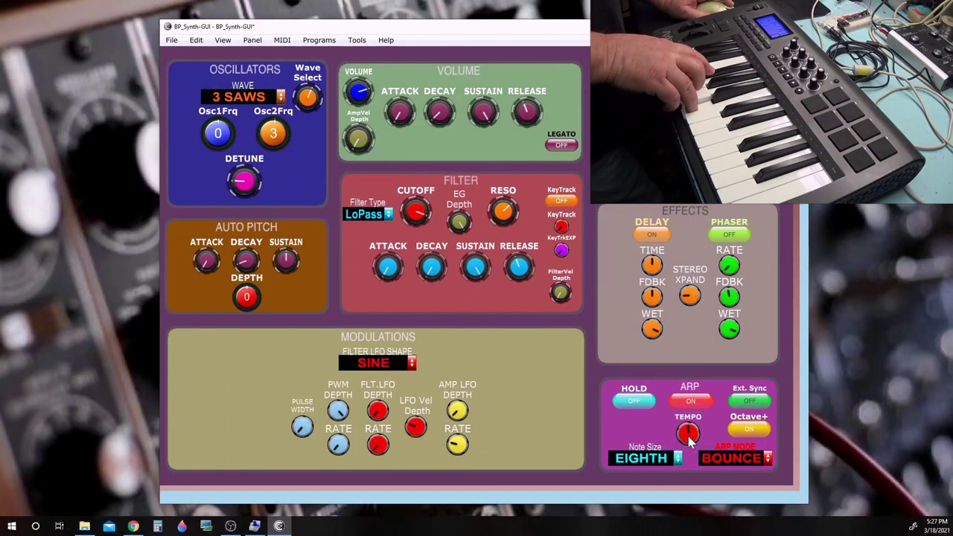
{"action": "left_click_drag", "start_coordinate": [690, 437], "coordinate": [691, 502]}
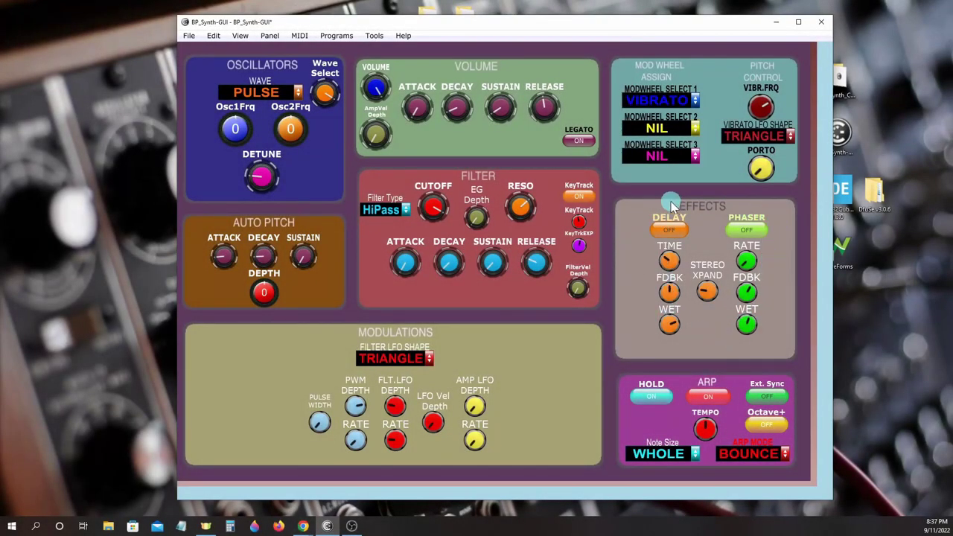
Turn the delay effect on and go over the delay feedback and wet settings and the phaser's rate, feedback and wet settings.
{"action": "left_click", "coordinate": [670, 230]}
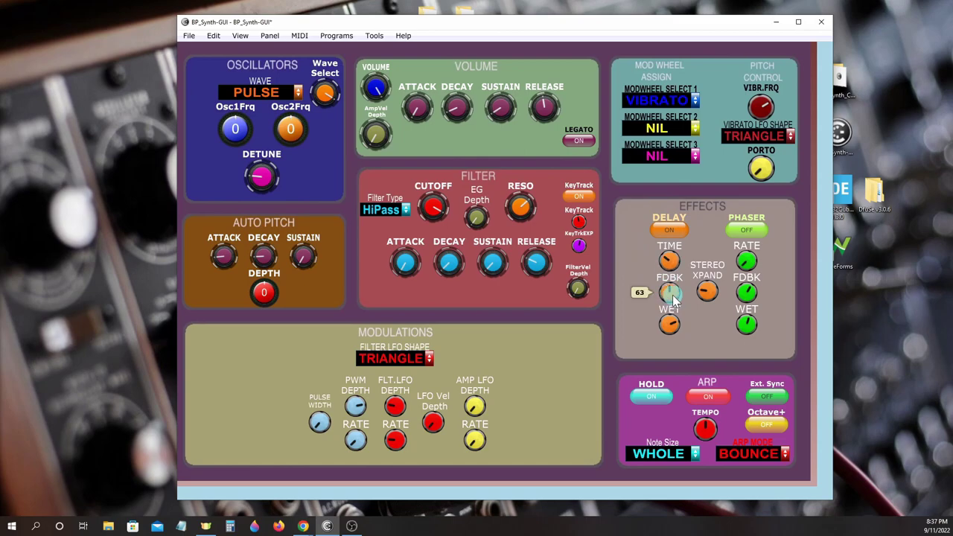
{"action": "mouse_move", "coordinate": [669, 328]}
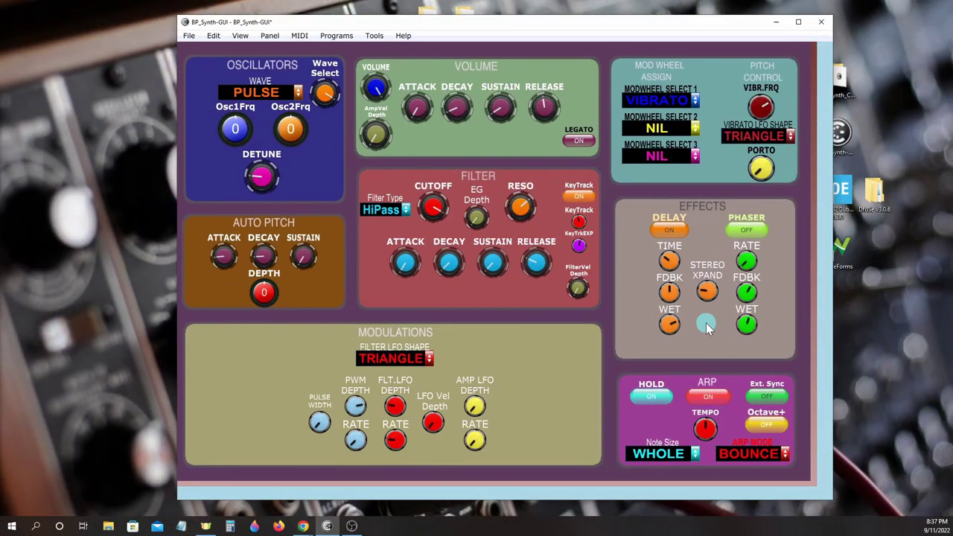
{"action": "mouse_move", "coordinate": [759, 264]}
{"action": "mouse_move", "coordinate": [754, 298]}
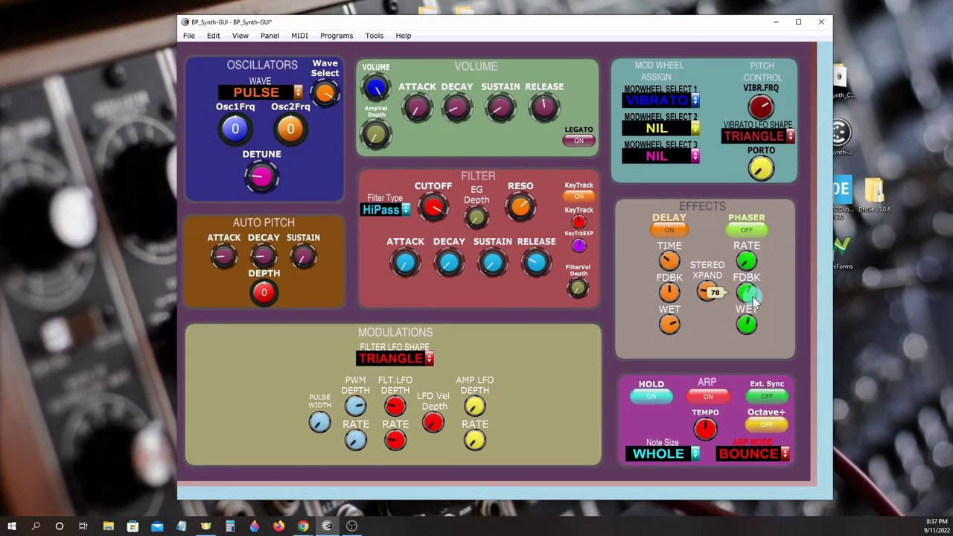
{"action": "mouse_move", "coordinate": [748, 326]}
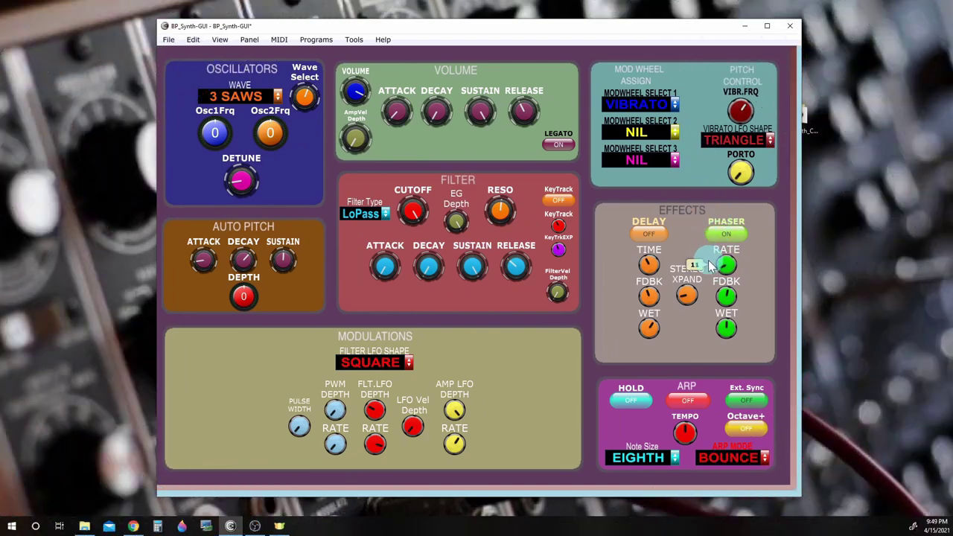
{"action": "mouse_move", "coordinate": [709, 268]}
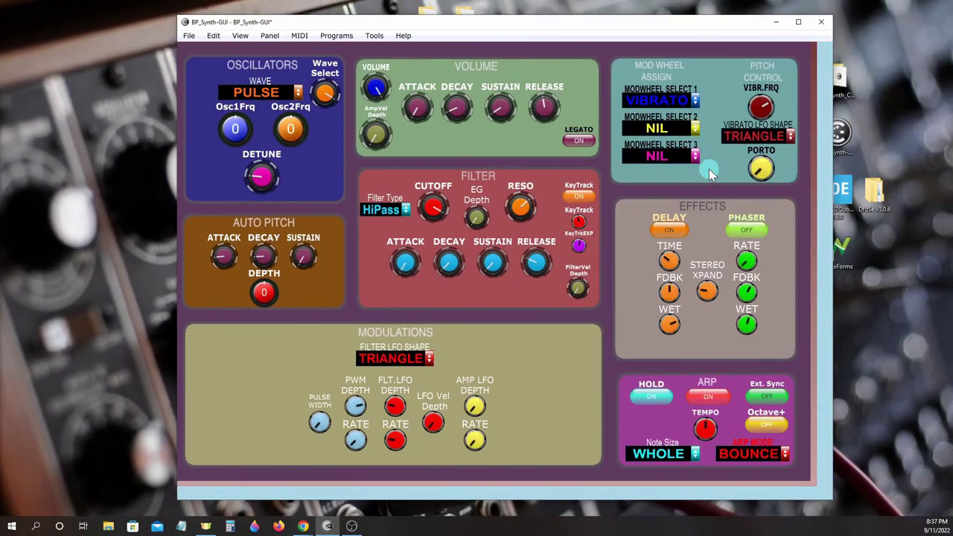
Look through the assignment choices for mod wheel selects 1, 2 and 3.
{"action": "left_click", "coordinate": [697, 99]}
{"action": "left_click", "coordinate": [697, 101]}
{"action": "left_click", "coordinate": [695, 129]}
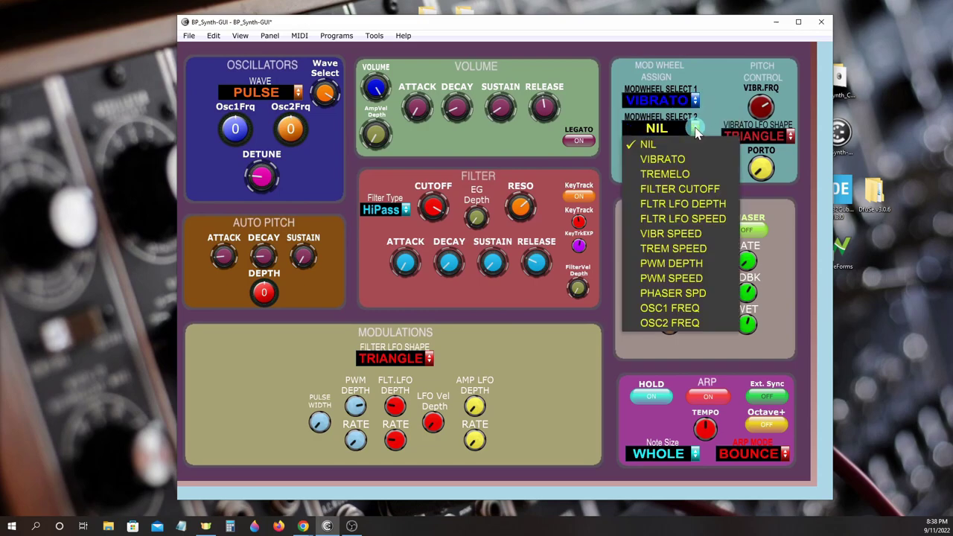
{"action": "left_click", "coordinate": [695, 129]}
{"action": "left_click", "coordinate": [694, 157]}
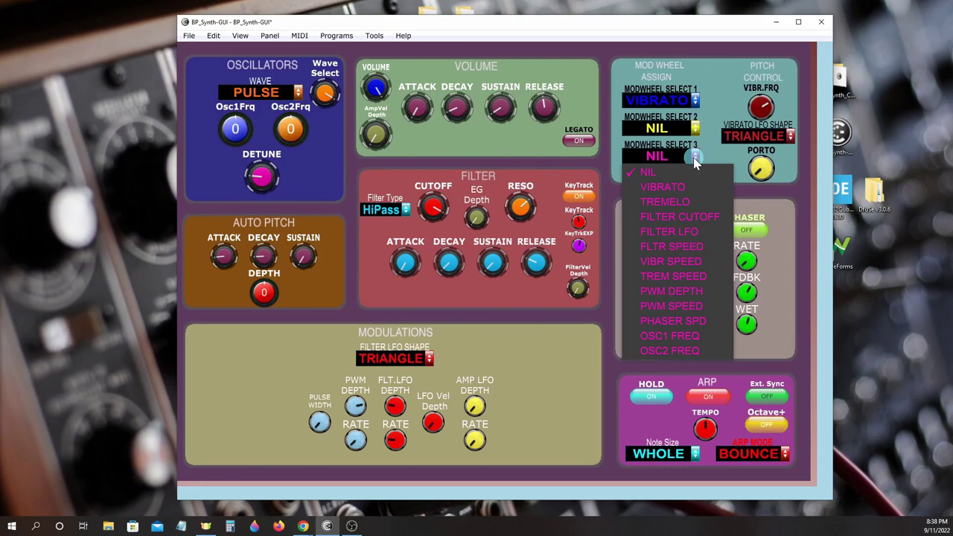